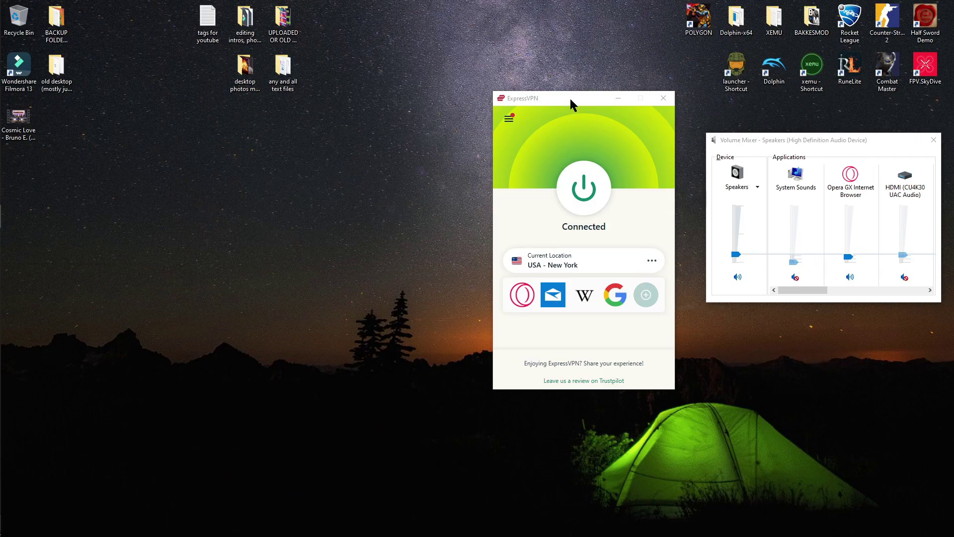
# Drag the connected USA - New York ExpressVPN window toward the screen centre
pyautogui.moveTo(570, 98); pyautogui.dragTo(470, 98)
pyautogui.click(464, 69)
pyautogui.moveTo(18, 218)
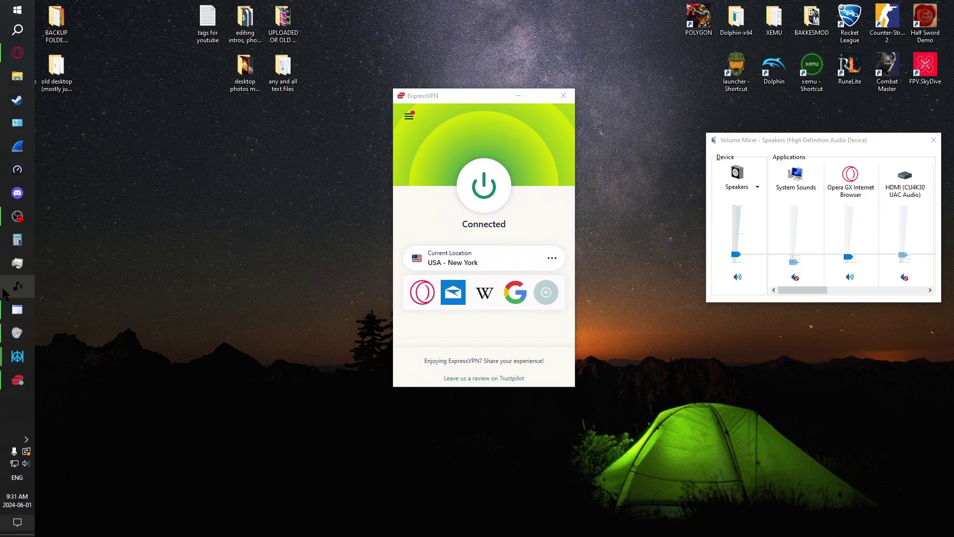
pyautogui.click(460, 94)
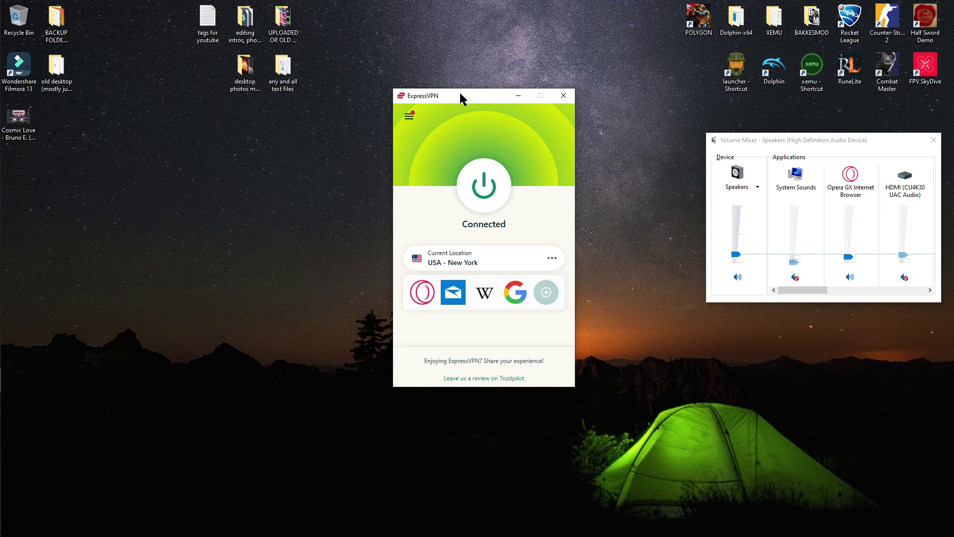
pyautogui.moveTo(480, 95); pyautogui.dragTo(491, 94)
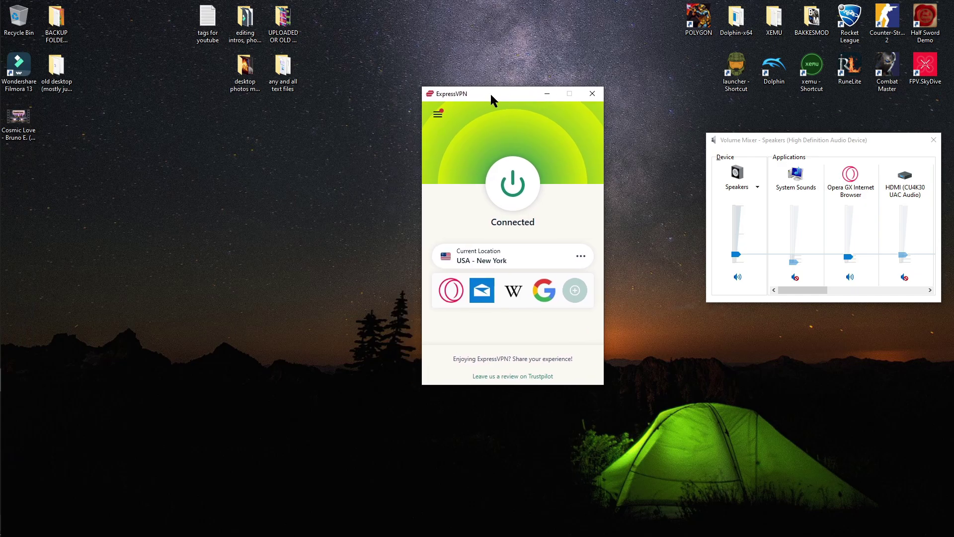
pyautogui.moveTo(3, 272)
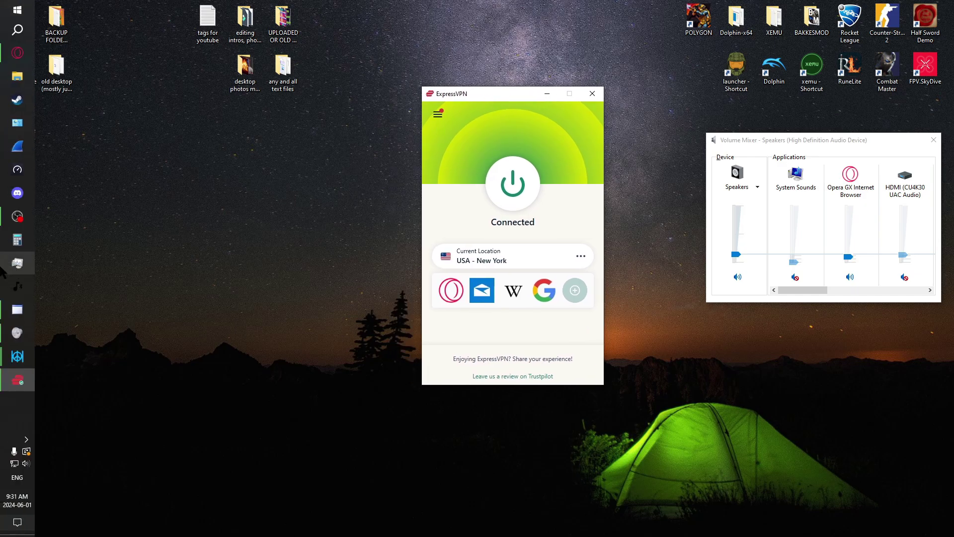
# Search 'network connections' in Windows Search and open View network connections
pyautogui.click(18, 31)
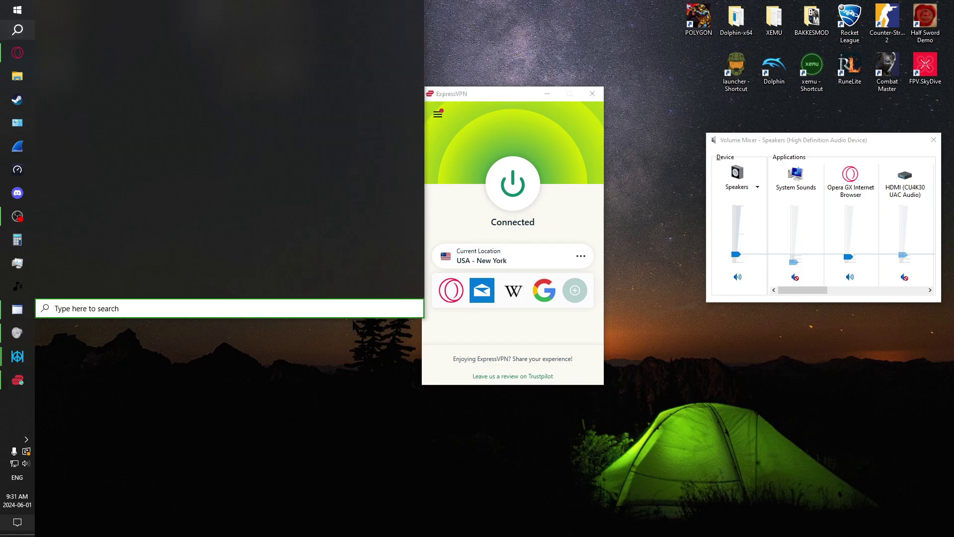
pyautogui.write('network connections')
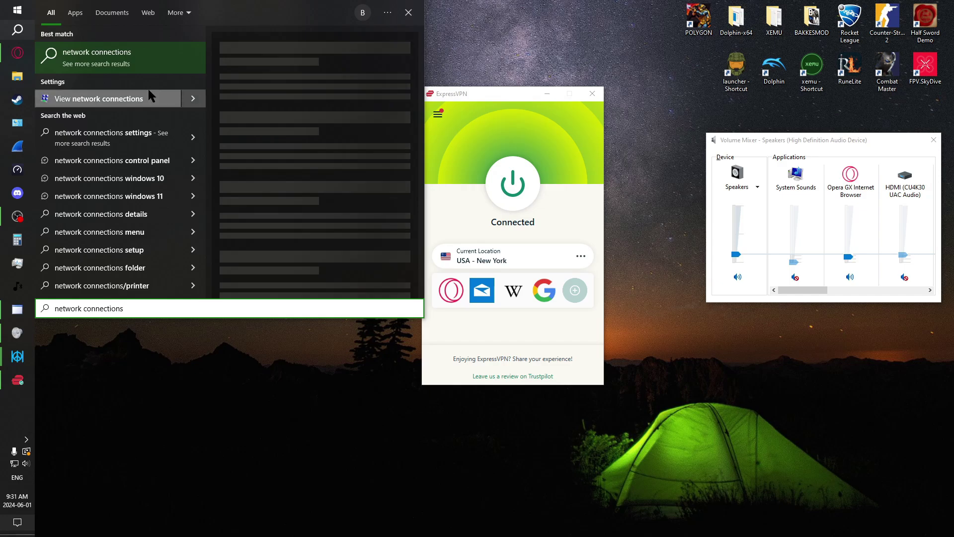
pyautogui.click(145, 100)
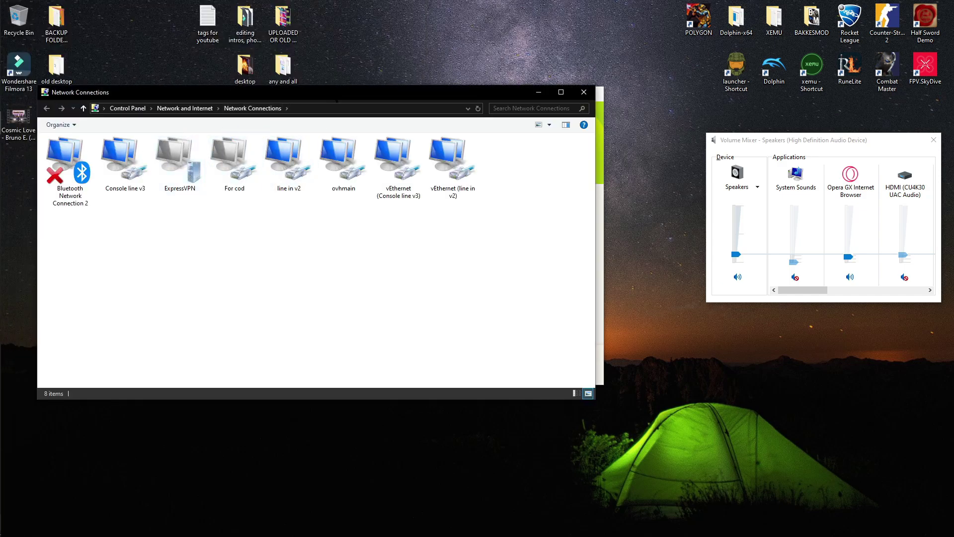
# Select the line in v2 adapter and arrange the Network Connections and ExpressVPN windows side by side
pyautogui.moveTo(475, 92); pyautogui.dragTo(645, 68)
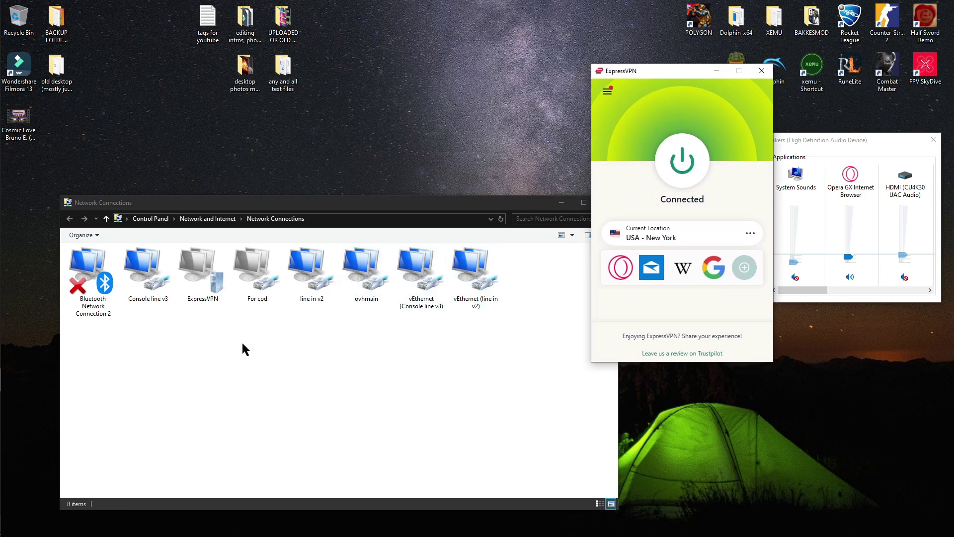
pyautogui.click(313, 285)
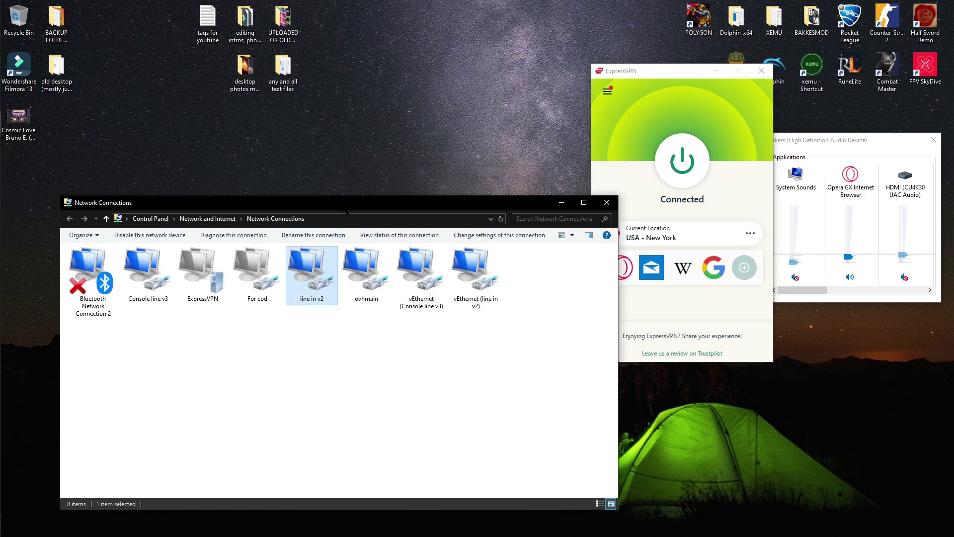
pyautogui.moveTo(346, 211); pyautogui.dragTo(314, 152)
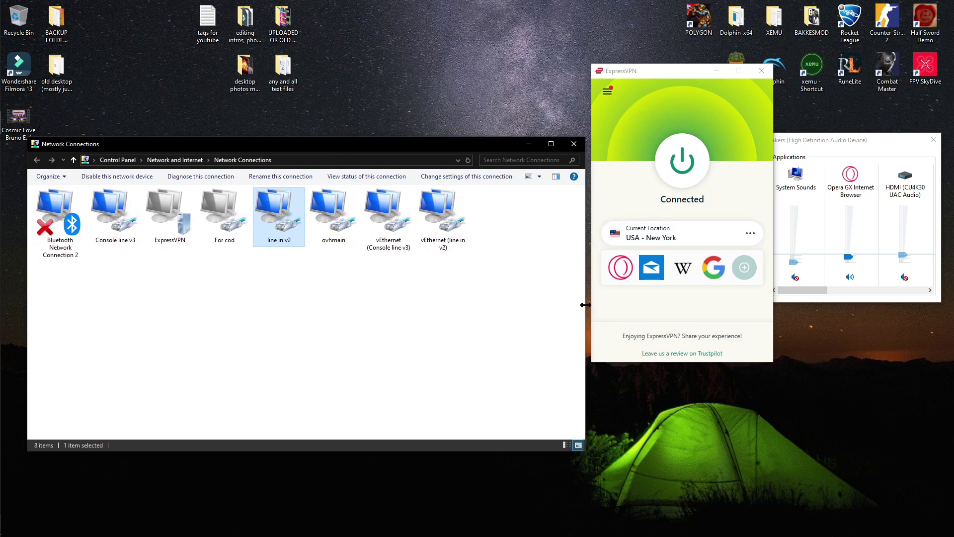
pyautogui.moveTo(585, 305); pyautogui.dragTo(534, 305)
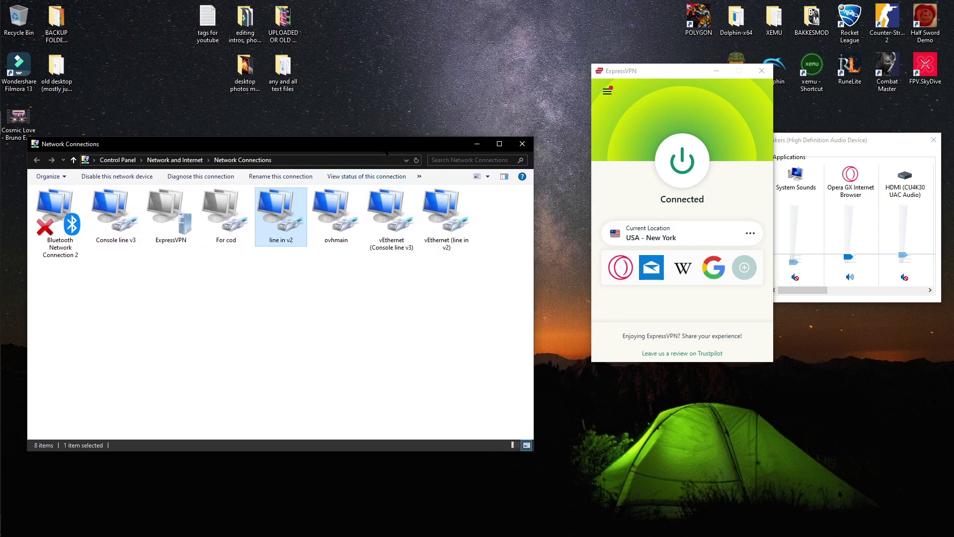
pyautogui.moveTo(387, 152); pyautogui.dragTo(428, 136)
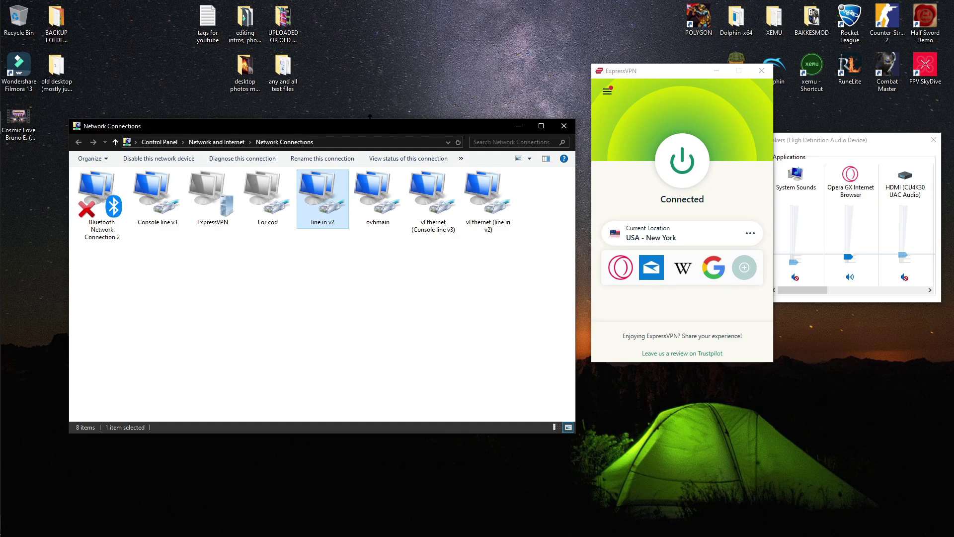
pyautogui.moveTo(354, 133); pyautogui.dragTo(362, 117)
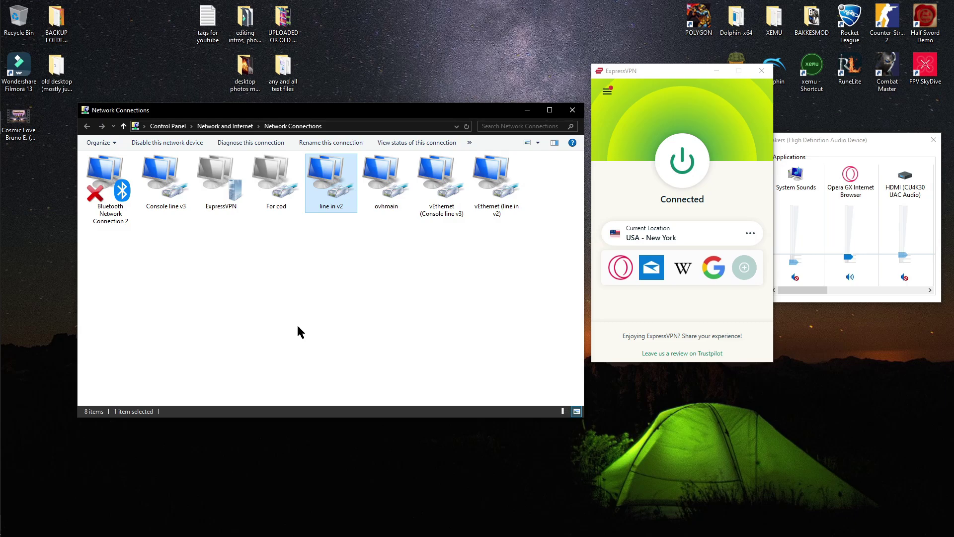
pyautogui.moveTo(356, 116); pyautogui.dragTo(344, 119)
pyautogui.click(17, 381)
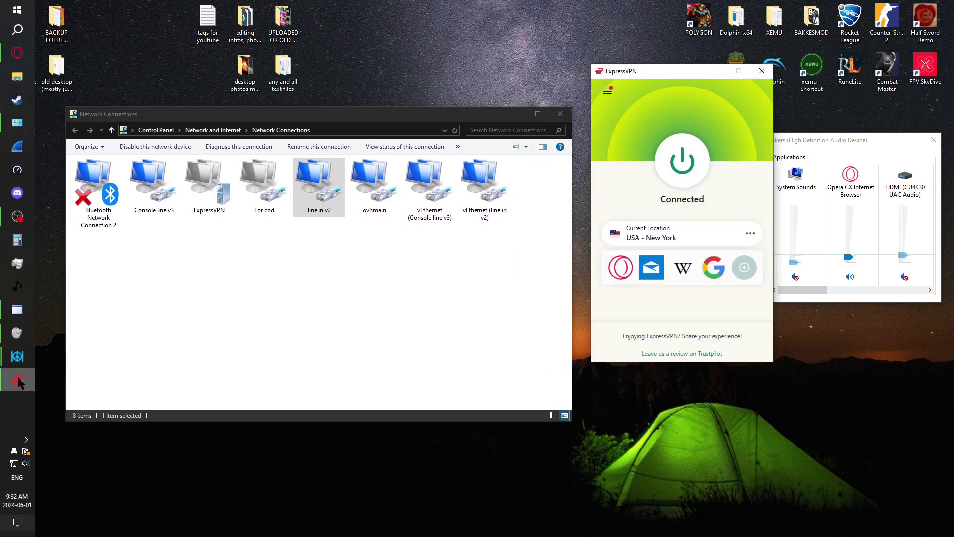
pyautogui.click(385, 121)
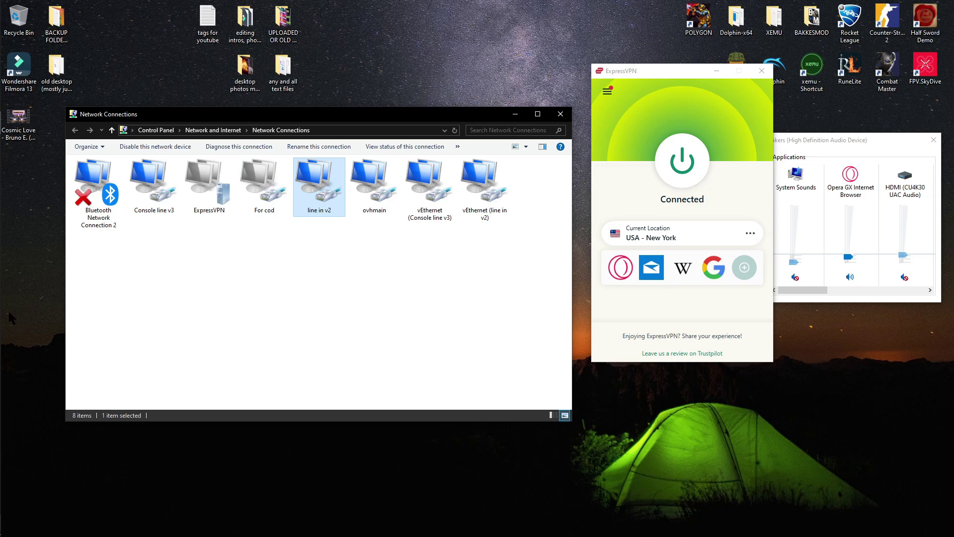
# Launch Paint and enlarge its canvas to 1527×694 px
pyautogui.moveTo(4, 47)
pyautogui.click(17, 30)
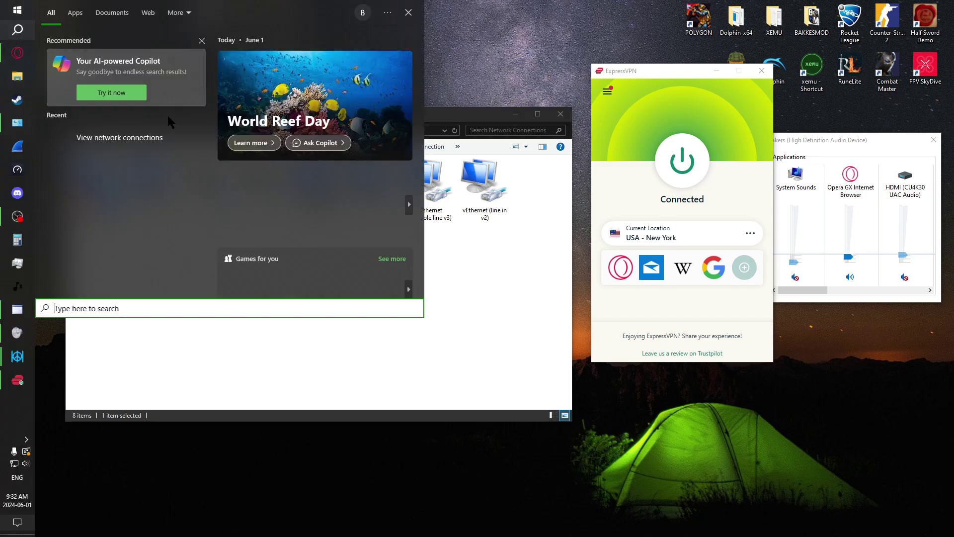
pyautogui.write('paint')
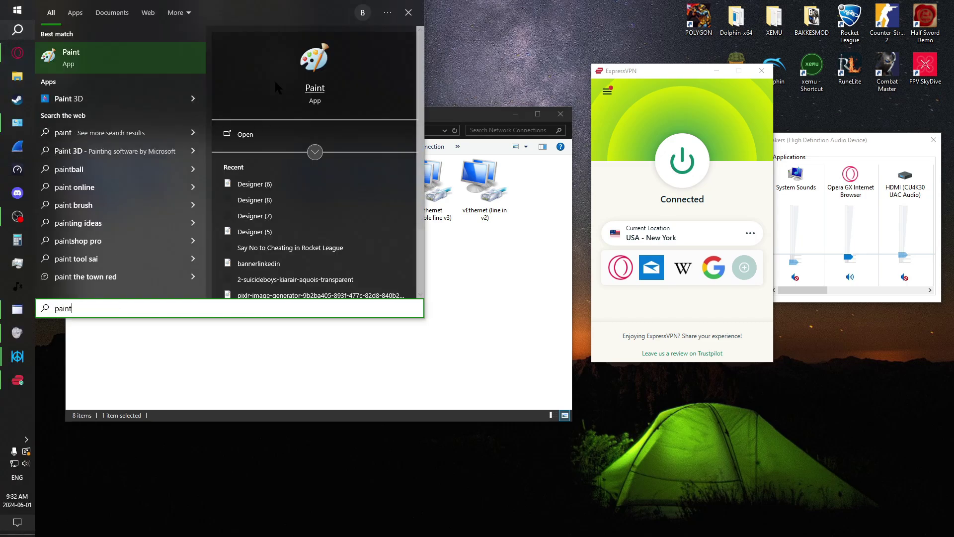
pyautogui.click(143, 61)
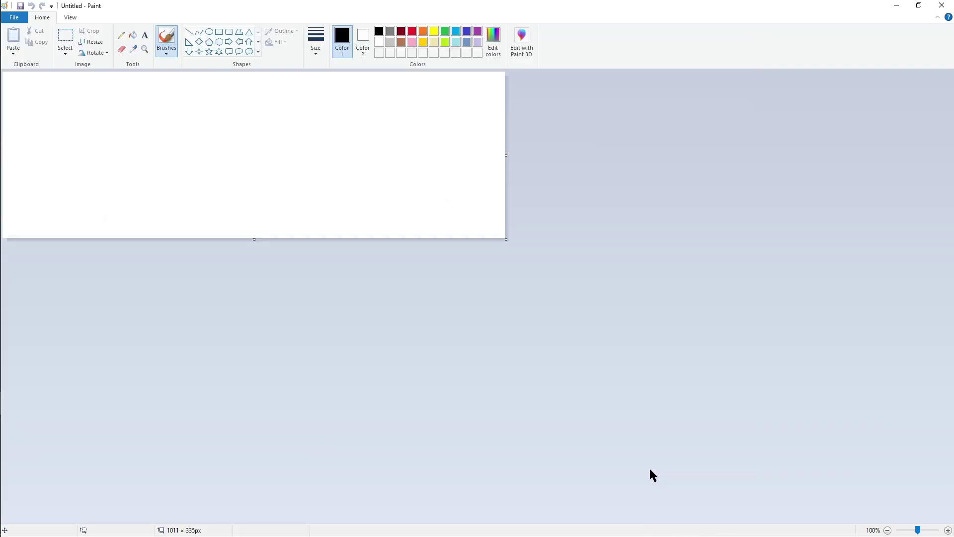
pyautogui.click(493, 199)
pyautogui.moveTo(506, 239); pyautogui.dragTo(762, 417)
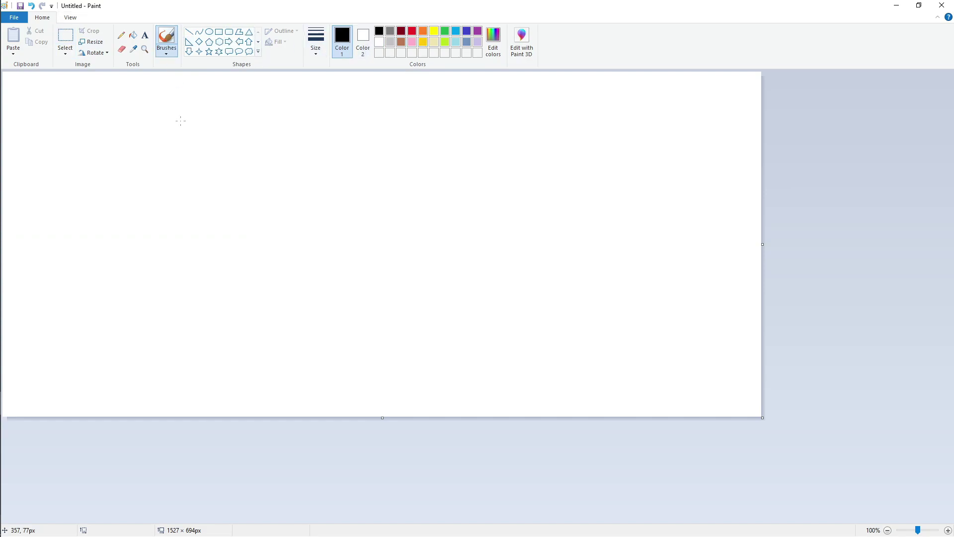
# Draw a left box linked by a line to a second box, plus dashes toward the lower right
pyautogui.moveTo(156, 164)
pyautogui.mouseDown()
pyautogui.moveTo(207, 202)
pyautogui.moveTo(278, 164)
pyautogui.mouseUp()
pyautogui.click(31, 5)
pyautogui.moveTo(165, 158)
pyautogui.mouseDown()
pyautogui.moveTo(170, 111)
pyautogui.moveTo(222, 128)
pyautogui.moveTo(156, 162)
pyautogui.mouseUp()
pyautogui.moveTo(210, 148)
pyautogui.mouseDown()
pyautogui.moveTo(302, 151)
pyautogui.moveTo(330, 136)
pyautogui.moveTo(325, 167)
pyautogui.moveTo(296, 163)
pyautogui.mouseUp()
pyautogui.moveTo(288, 126)
pyautogui.mouseDown()
pyautogui.moveTo(284, 106)
pyautogui.moveTo(309, 106)
pyautogui.mouseUp()
pyautogui.moveTo(329, 147); pyautogui.dragTo(351, 109)
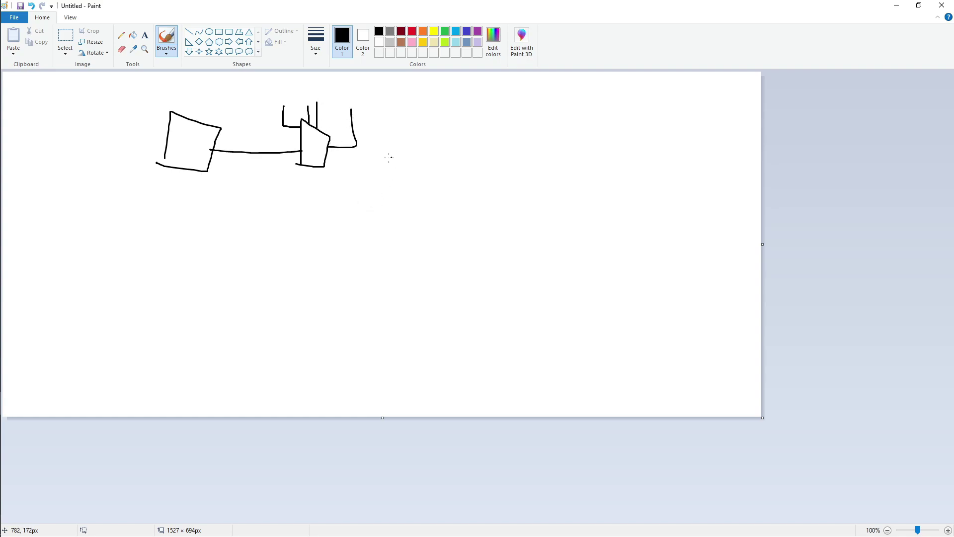
pyautogui.moveTo(357, 165); pyautogui.dragTo(380, 181)
pyautogui.moveTo(374, 164)
pyautogui.mouseDown()
pyautogui.moveTo(406, 175)
pyautogui.moveTo(417, 197)
pyautogui.mouseUp()
# Sketch a small device at the centre and a lower-right rectangle joined to it by a curve
pyautogui.moveTo(472, 237)
pyautogui.mouseDown()
pyautogui.moveTo(480, 254)
pyautogui.moveTo(503, 231)
pyautogui.moveTo(475, 227)
pyautogui.mouseUp()
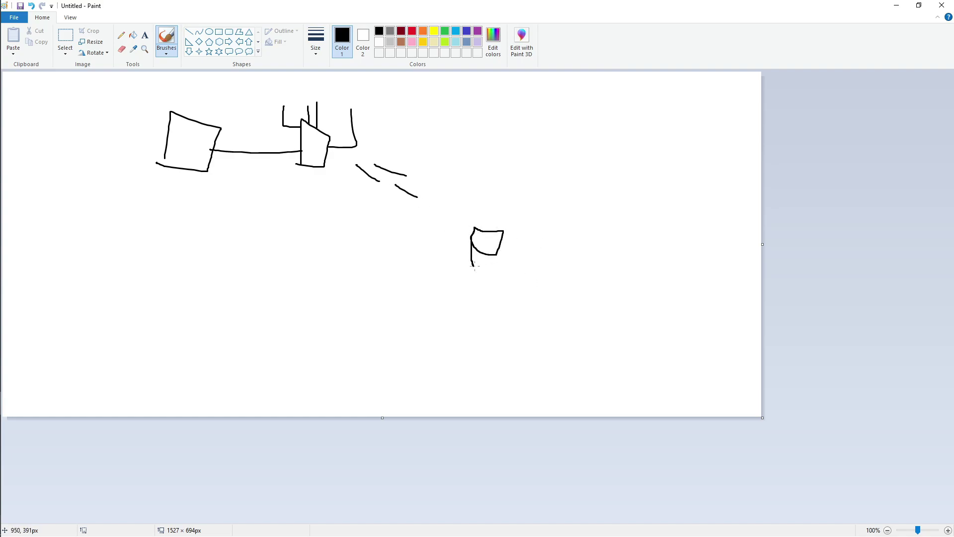
pyautogui.moveTo(476, 266)
pyautogui.mouseDown()
pyautogui.moveTo(503, 259)
pyautogui.moveTo(486, 257)
pyautogui.mouseUp()
pyautogui.moveTo(480, 240); pyautogui.dragTo(484, 245)
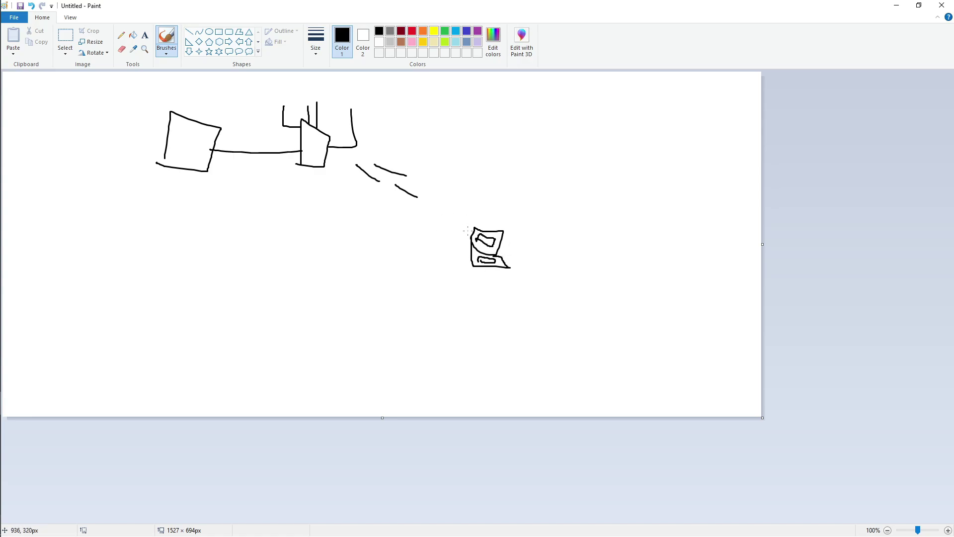
pyautogui.moveTo(467, 230)
pyautogui.mouseDown()
pyautogui.moveTo(455, 213)
pyautogui.moveTo(427, 234)
pyautogui.mouseUp()
pyautogui.moveTo(613, 310)
pyautogui.mouseDown()
pyautogui.moveTo(612, 275)
pyautogui.moveTo(635, 311)
pyautogui.mouseUp()
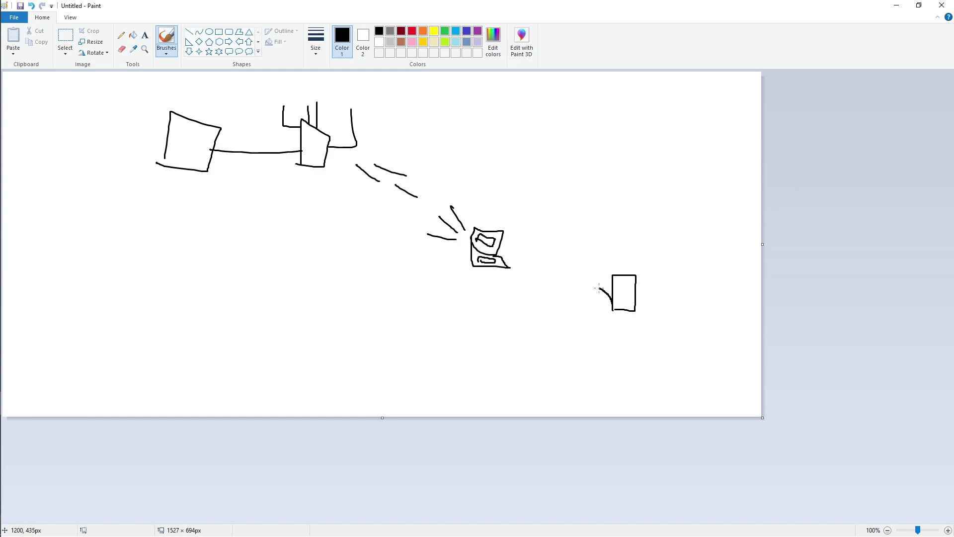
pyautogui.moveTo(599, 289); pyautogui.dragTo(511, 262)
# Add a box above the device, linking it to the rectangle and the second box with curves
pyautogui.moveTo(486, 220)
pyautogui.mouseDown()
pyautogui.moveTo(487, 176)
pyautogui.moveTo(545, 183)
pyautogui.moveTo(510, 222)
pyautogui.moveTo(487, 220)
pyautogui.mouseUp()
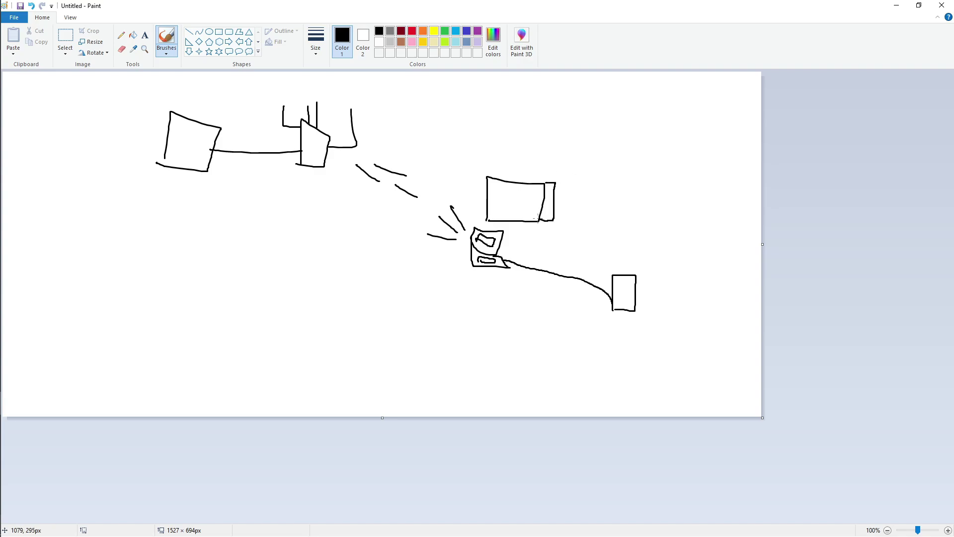
pyautogui.moveTo(555, 182); pyautogui.dragTo(492, 171)
pyautogui.moveTo(550, 205)
pyautogui.mouseDown()
pyautogui.moveTo(594, 231)
pyautogui.moveTo(606, 283)
pyautogui.mouseUp()
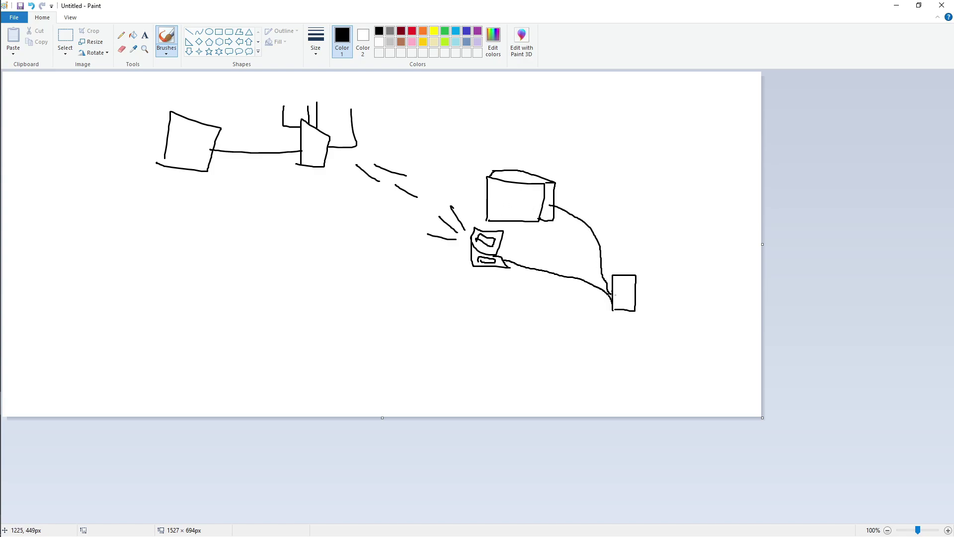
pyautogui.moveTo(476, 183); pyautogui.dragTo(459, 161)
pyautogui.moveTo(574, 174)
pyautogui.mouseDown()
pyautogui.moveTo(509, 130)
pyautogui.moveTo(359, 155)
pyautogui.mouseUp()
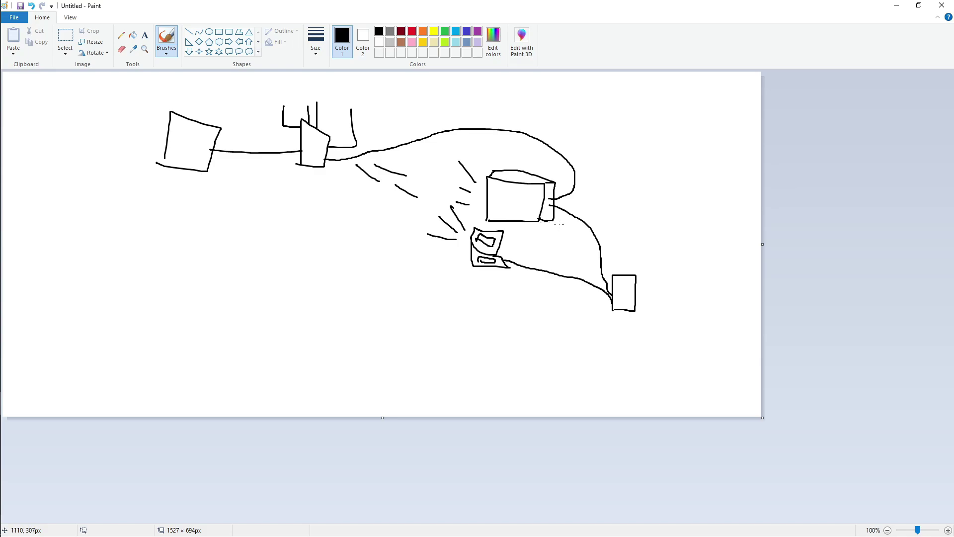
pyautogui.click(897, 6)
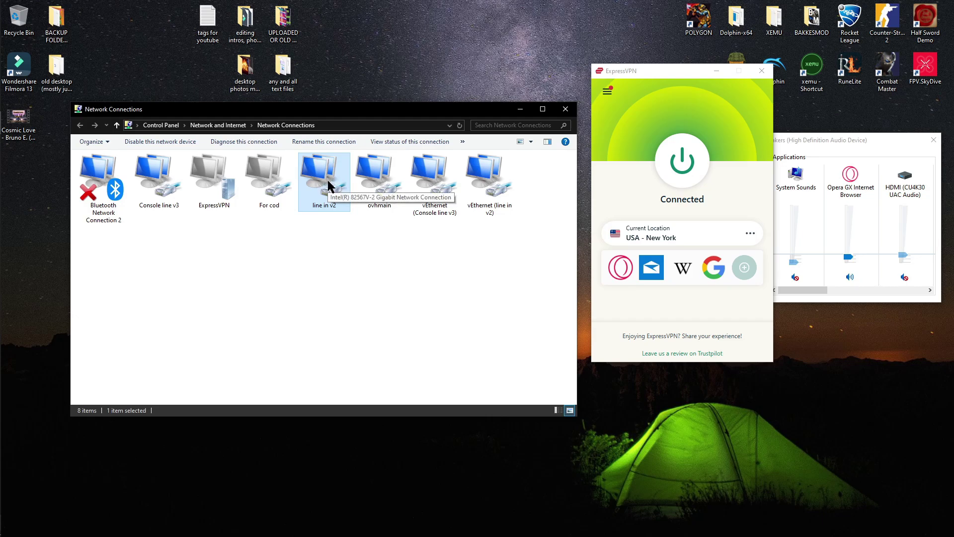
pyautogui.click(168, 180)
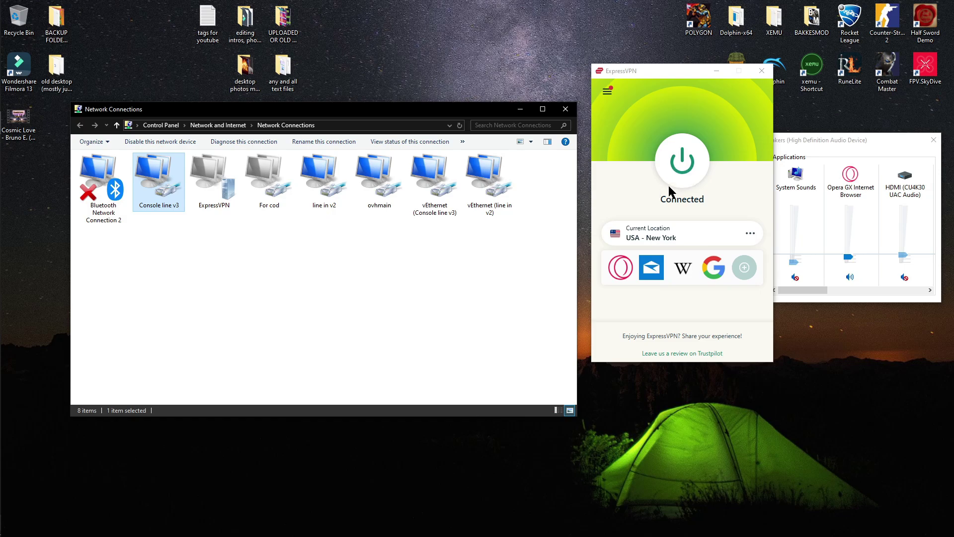
pyautogui.click(683, 160)
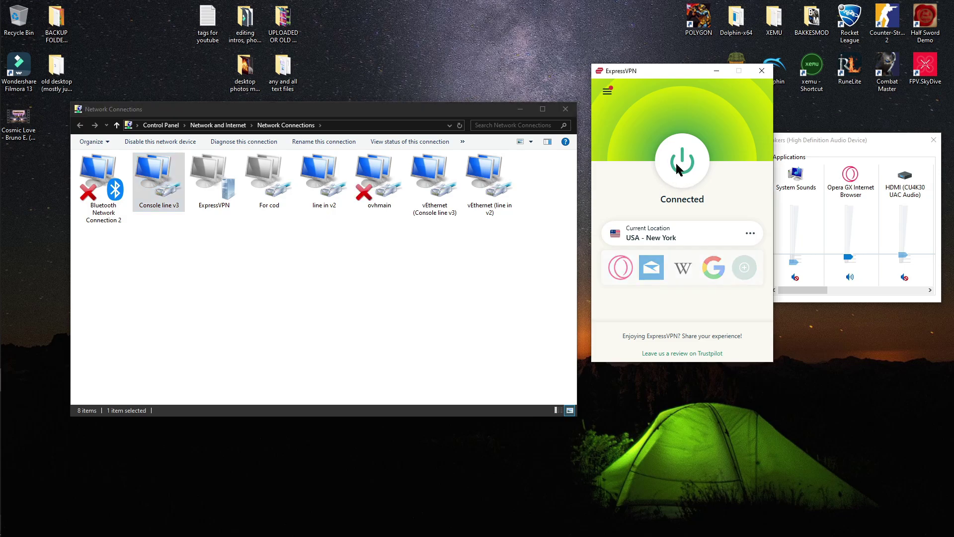
pyautogui.click(369, 202)
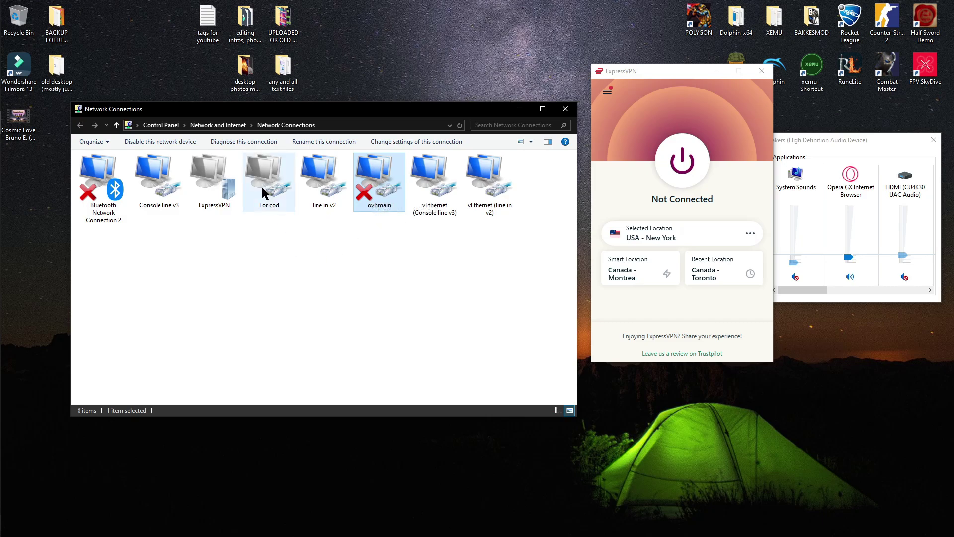
pyautogui.click(223, 200)
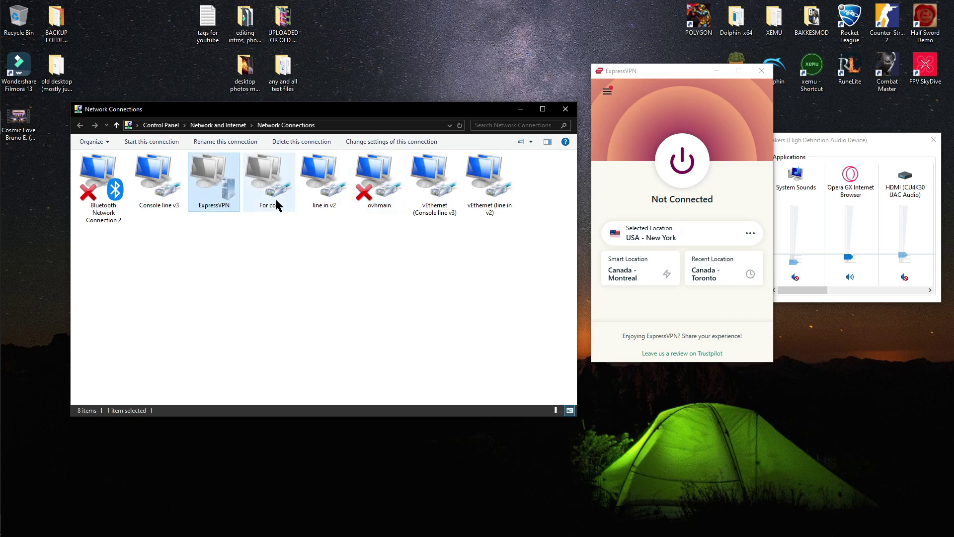
pyautogui.click(280, 198)
pyautogui.click(376, 195)
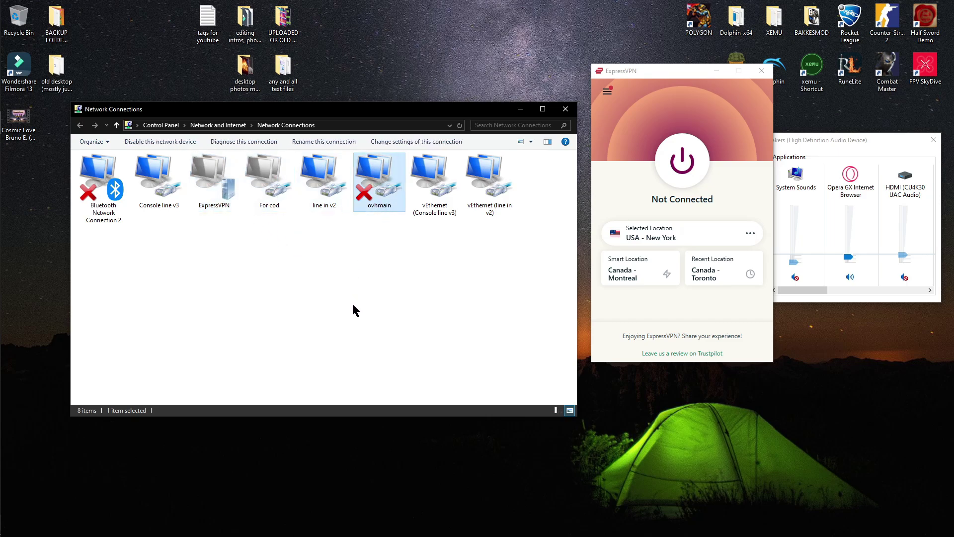
pyautogui.click(333, 203)
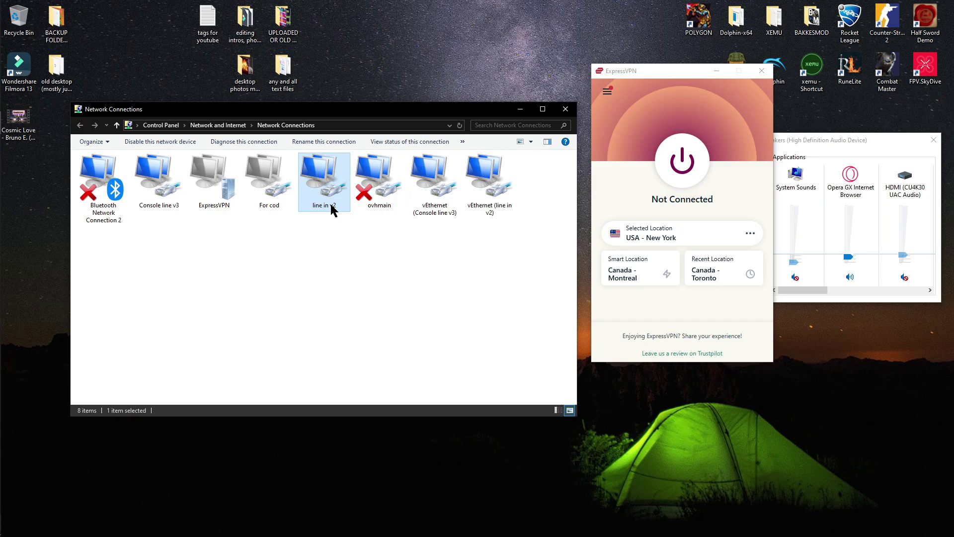
pyautogui.click(174, 205)
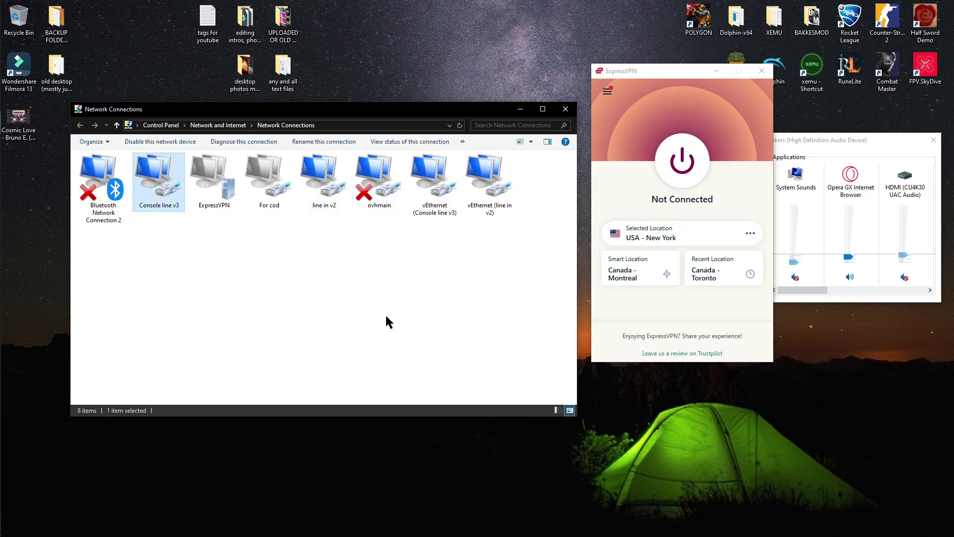
pyautogui.click(330, 198)
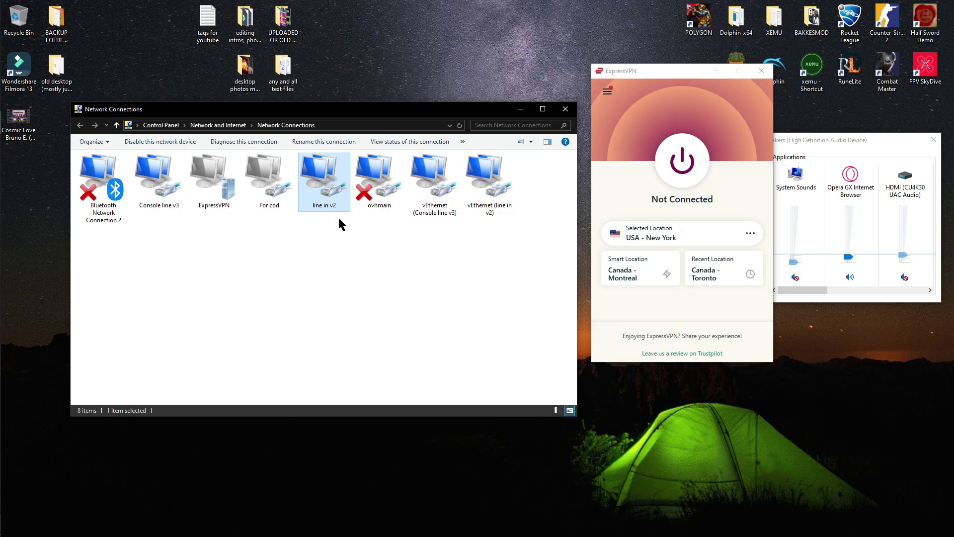
pyautogui.moveTo(308, 261); pyautogui.dragTo(324, 204)
pyautogui.moveTo(297, 247); pyautogui.dragTo(325, 178)
pyautogui.moveTo(309, 253); pyautogui.dragTo(319, 209)
pyautogui.moveTo(301, 246); pyautogui.dragTo(346, 163)
pyautogui.click(368, 277)
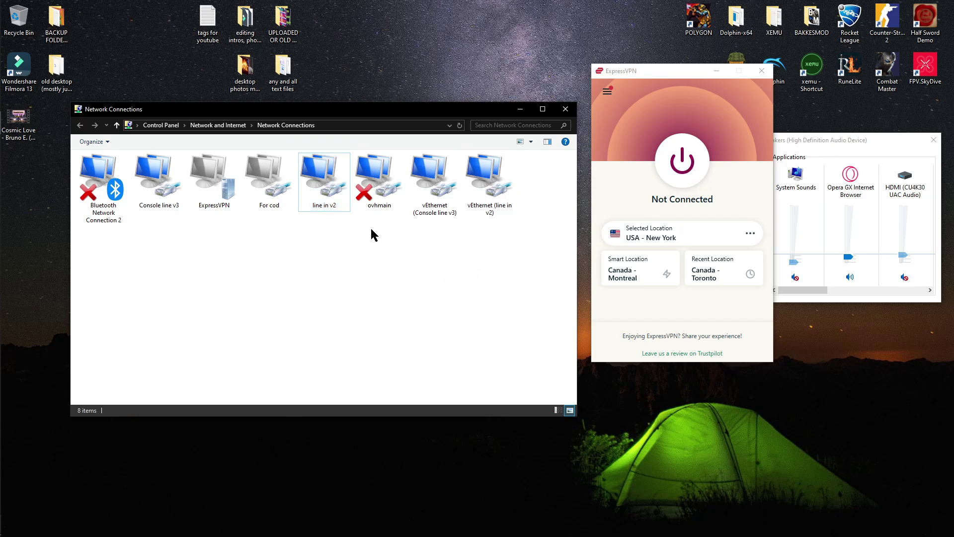
pyautogui.click(269, 185)
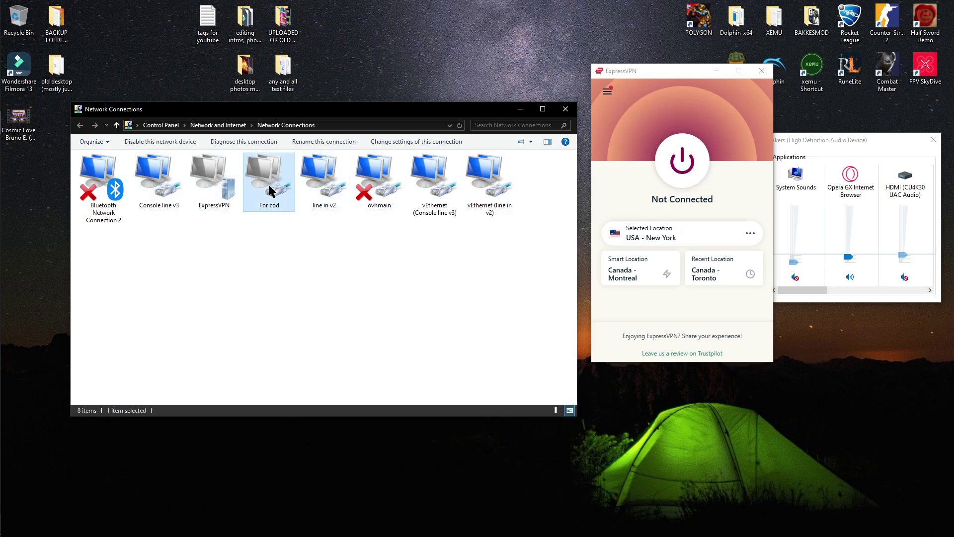
pyautogui.click(214, 184)
pyautogui.click(269, 186)
pyautogui.click(390, 192)
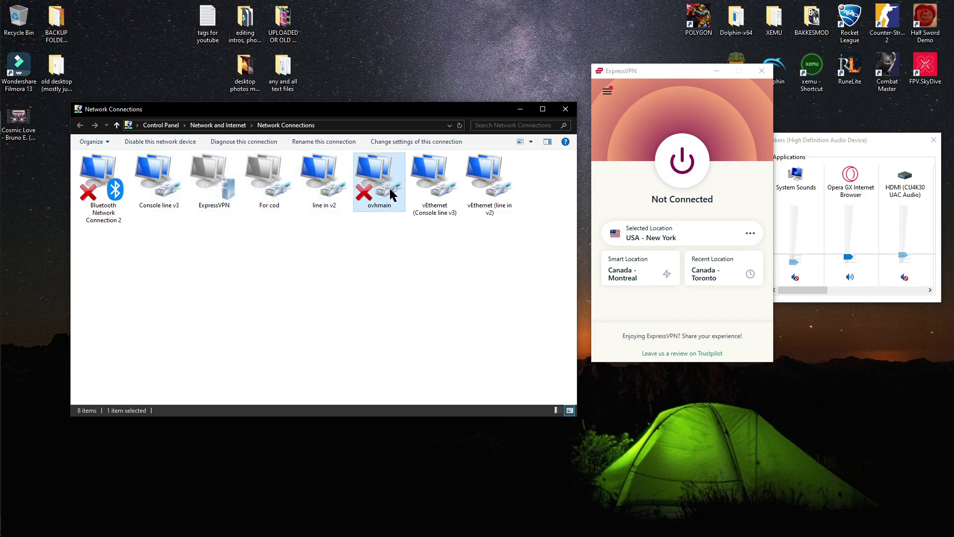
pyautogui.click(686, 164)
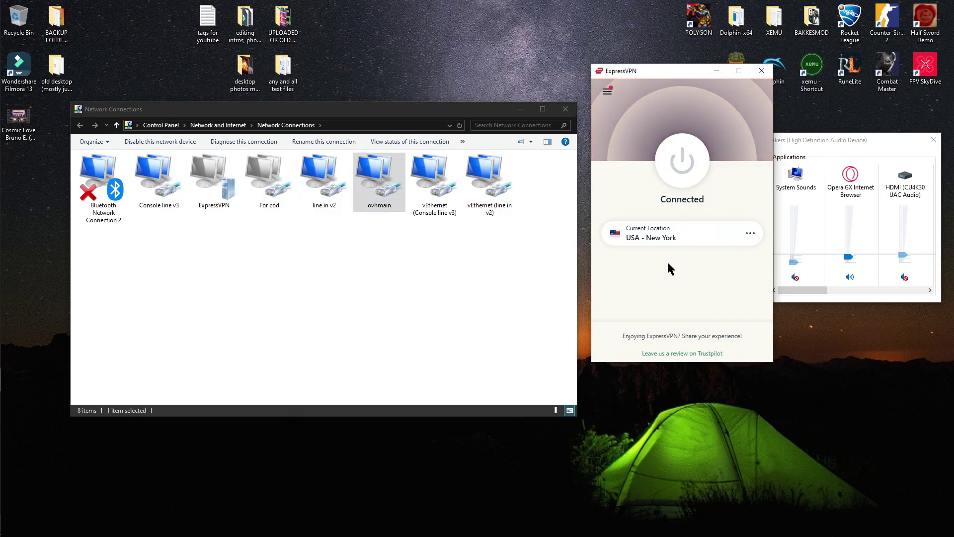
pyautogui.click(364, 177)
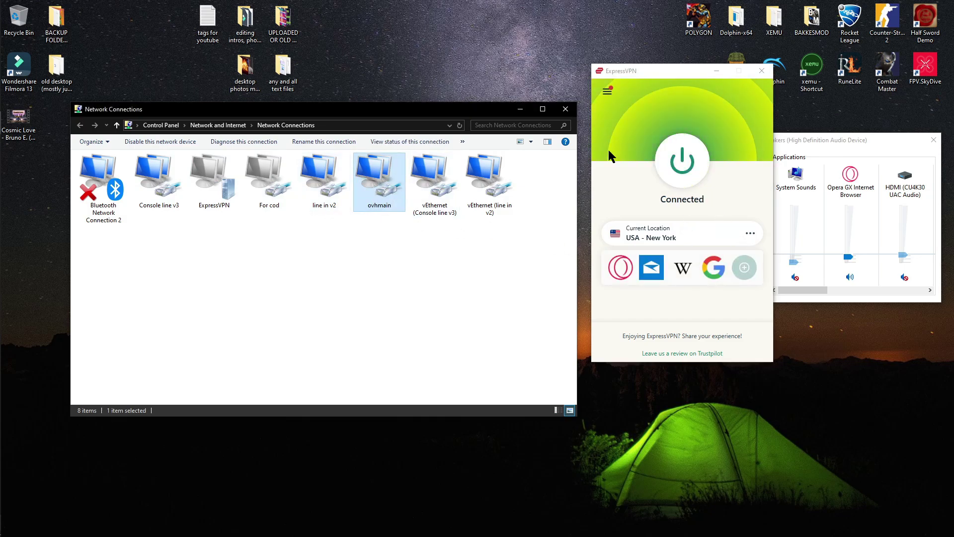
pyautogui.click(682, 160)
pyautogui.click(380, 198)
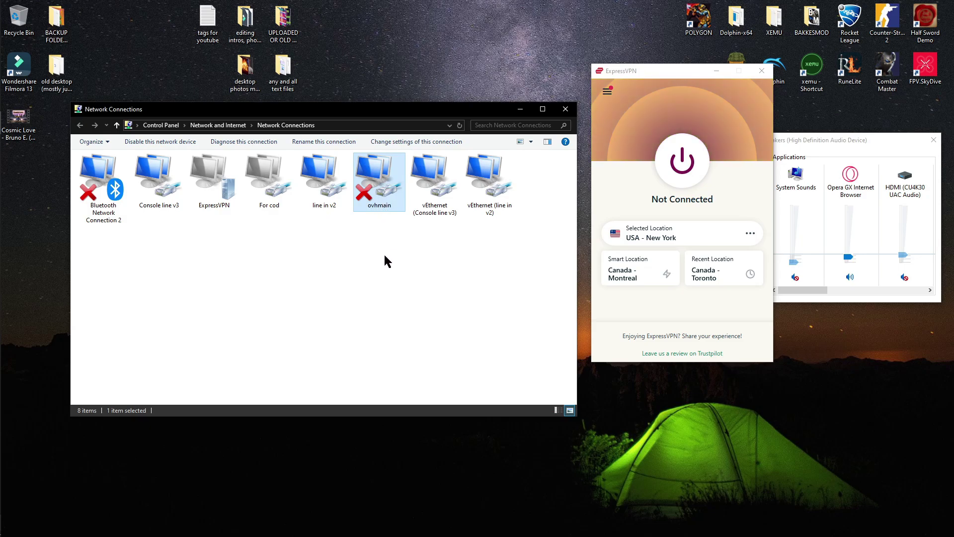
# Turn off Internet Connection Sharing on the ovhmain connection's Sharing tab
pyautogui.hotkey('shift', 'F10')
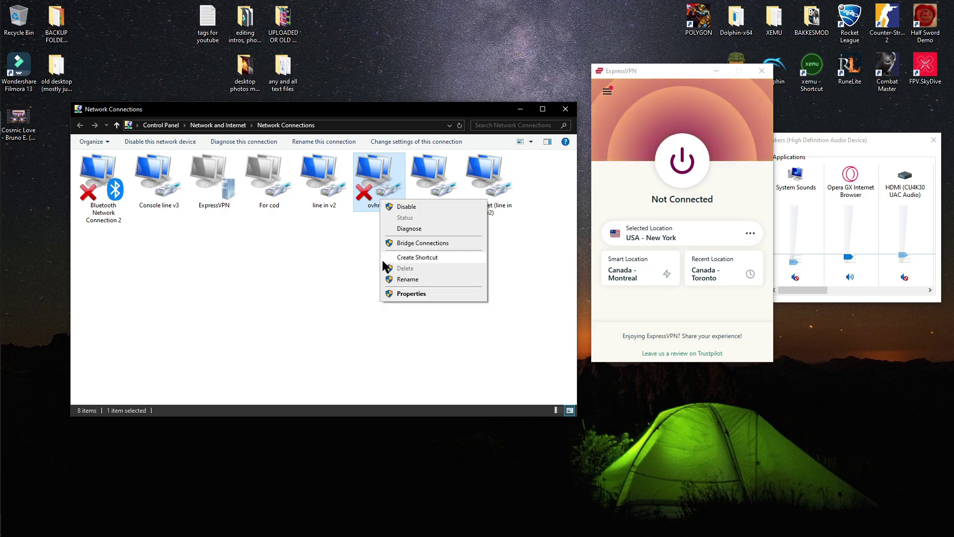
pyautogui.click(415, 294)
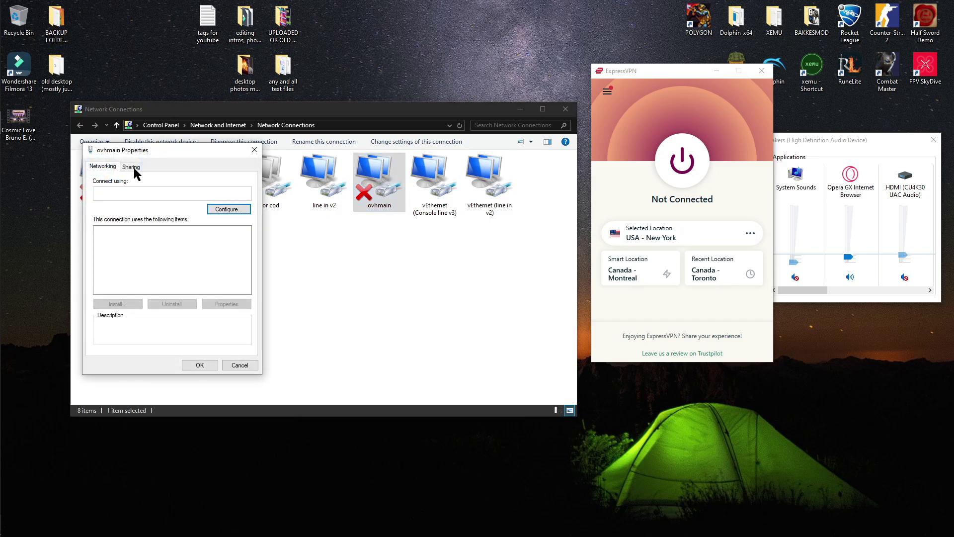
pyautogui.click(133, 169)
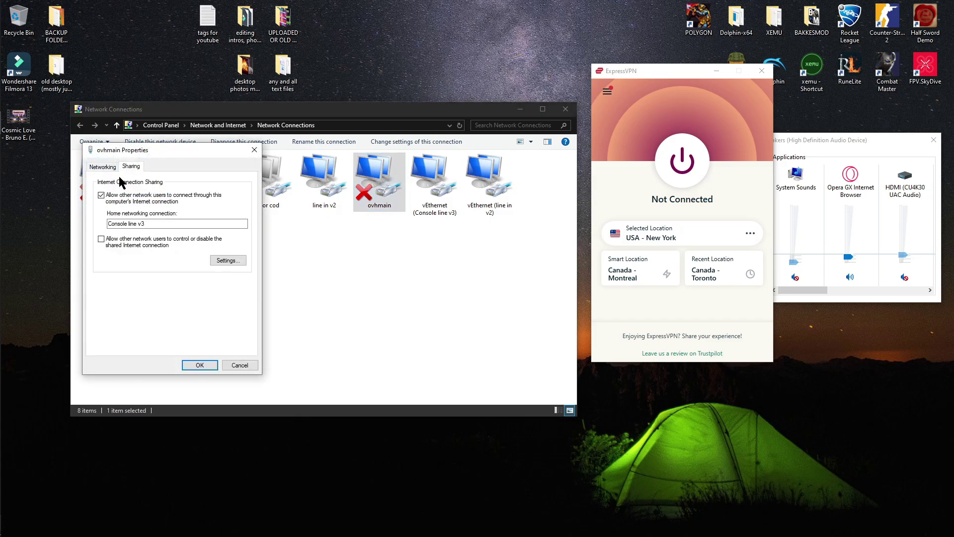
pyautogui.click(101, 196)
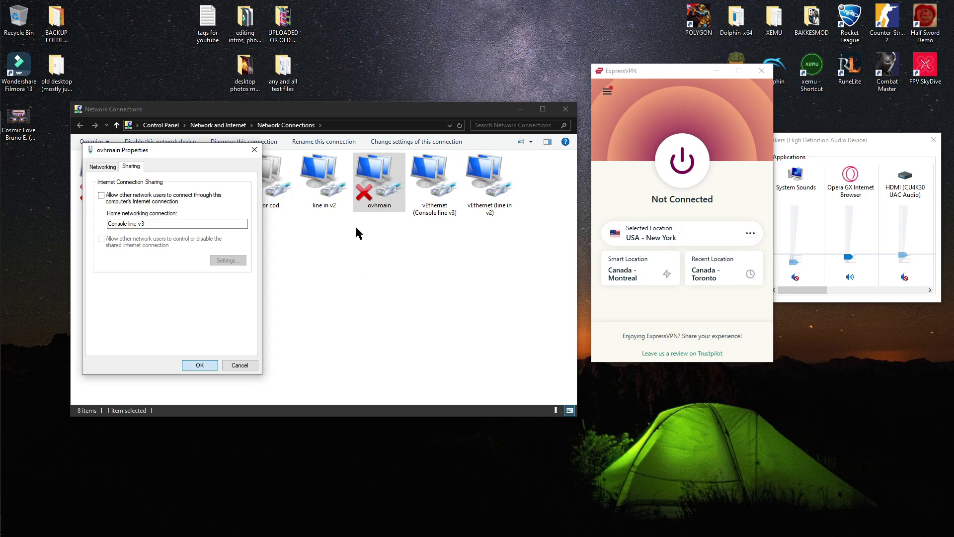
# Share ovhmain's internet with Console line v3, then connect ExpressVPN
pyautogui.rightClick(376, 204)
pyautogui.click(386, 285)
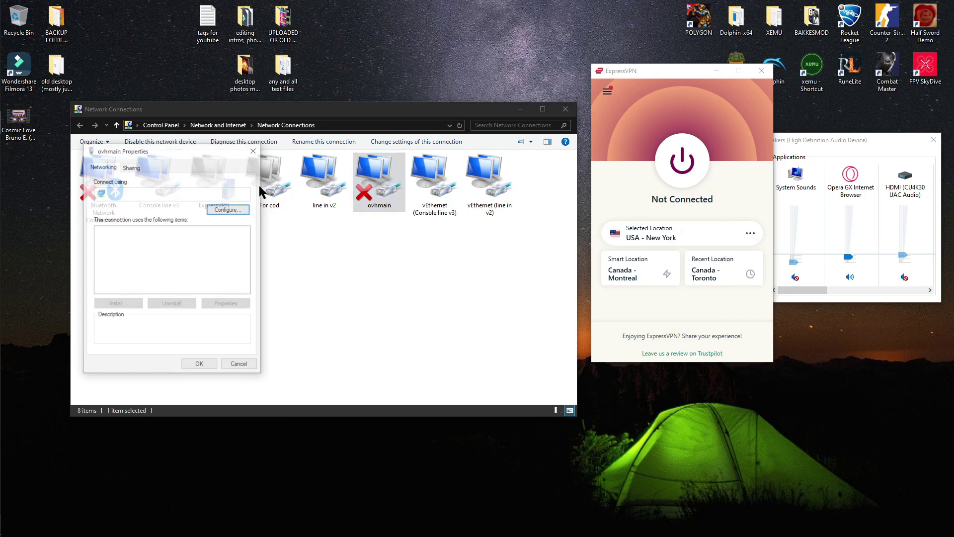
pyautogui.click(131, 166)
pyautogui.click(102, 195)
pyautogui.click(180, 224)
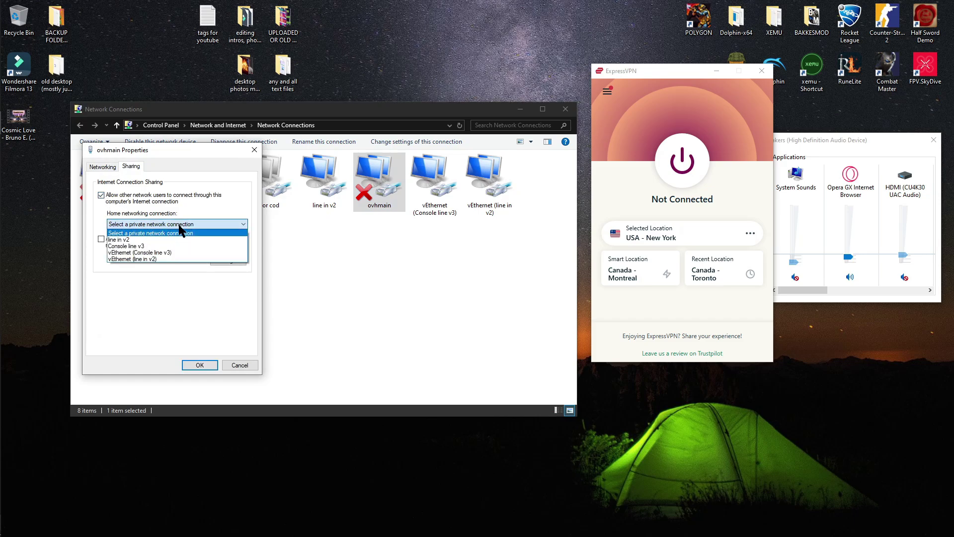
pyautogui.click(130, 247)
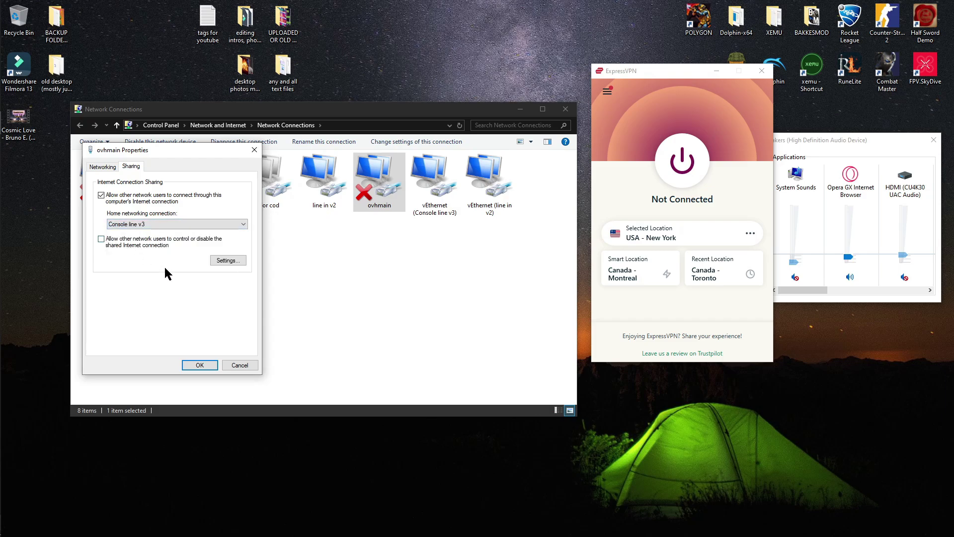
pyautogui.click(201, 365)
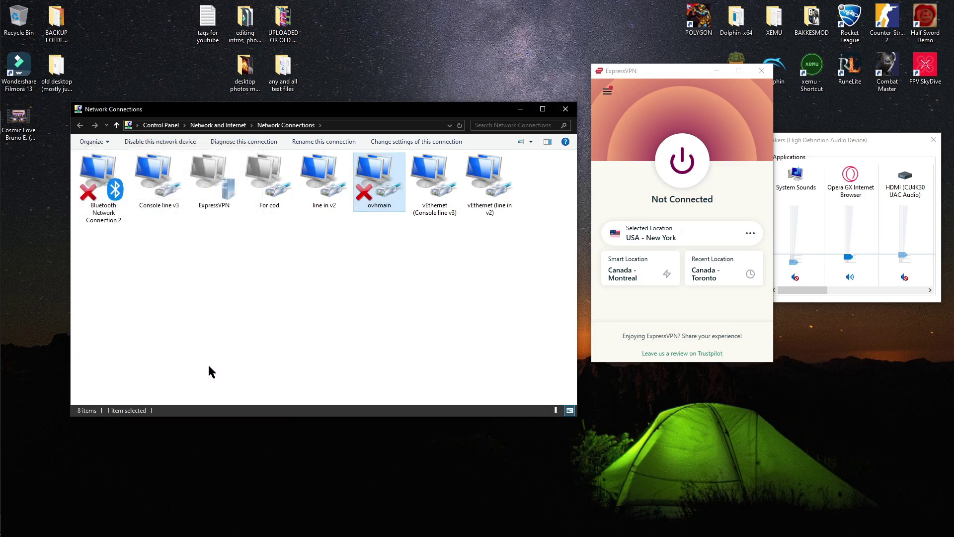
pyautogui.click(686, 166)
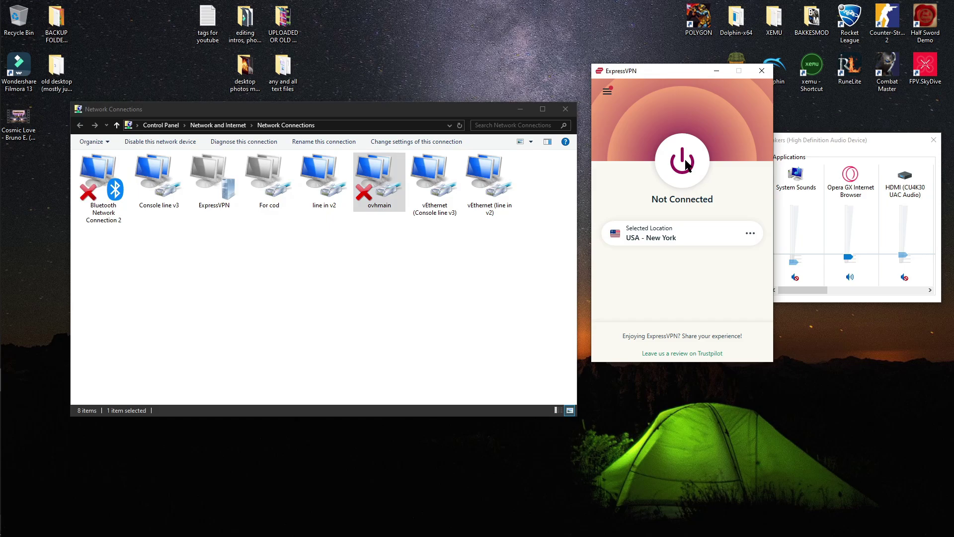
pyautogui.moveTo(19, 217)
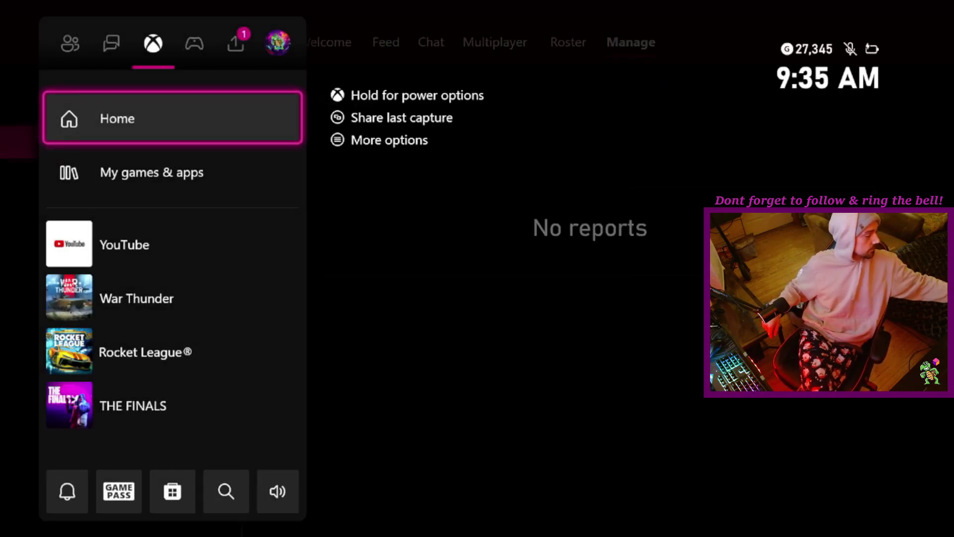
# View the console's wired IP details under Settings > General > Network settings > Advanced settings
pyautogui.press('Right')
pyautogui.press('Right')
pyautogui.press('Right')
pyautogui.press('Down')
pyautogui.press('Down')
pyautogui.press('Down')
pyautogui.press('Up')
pyautogui.press('Return')
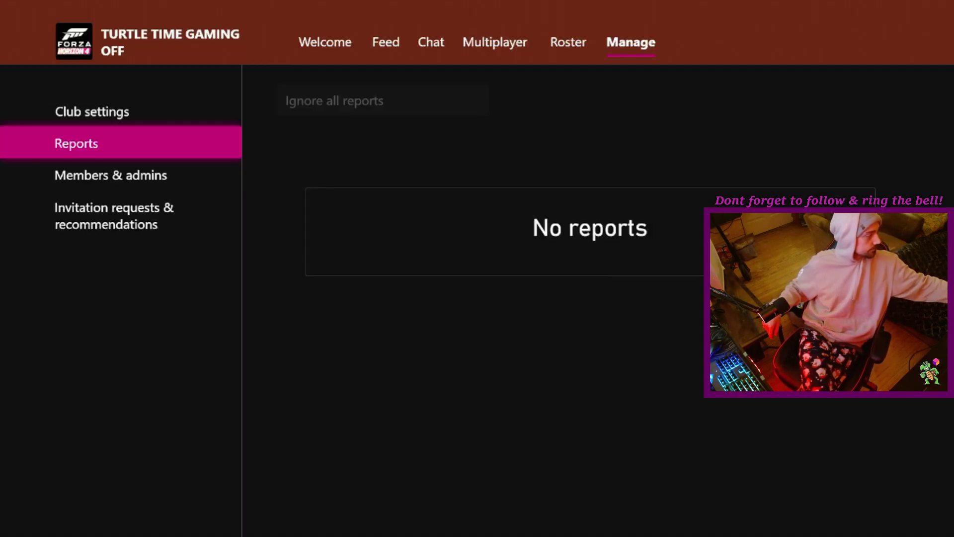
pyautogui.press('Right')
pyautogui.press('Return')
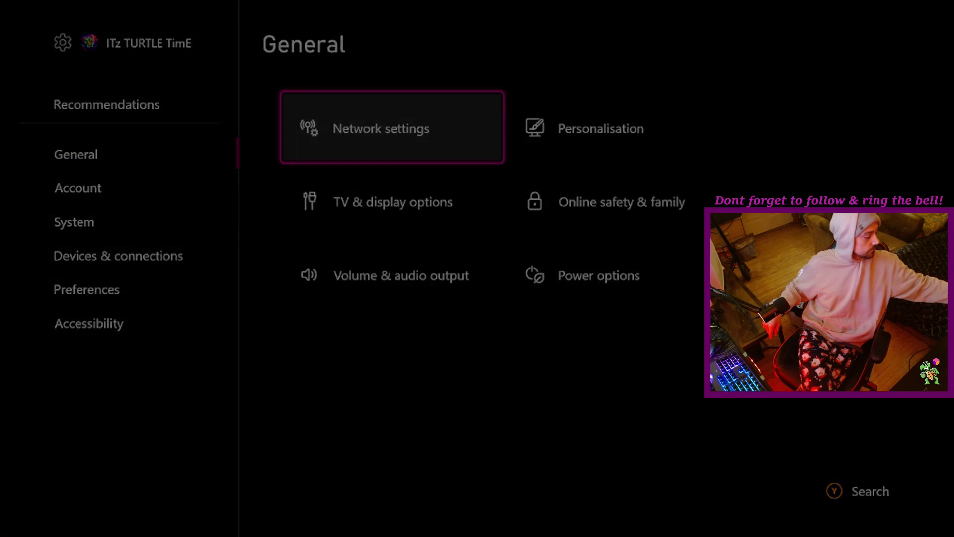
pyautogui.press('Down')
pyautogui.press('Down')
pyautogui.press('Down')
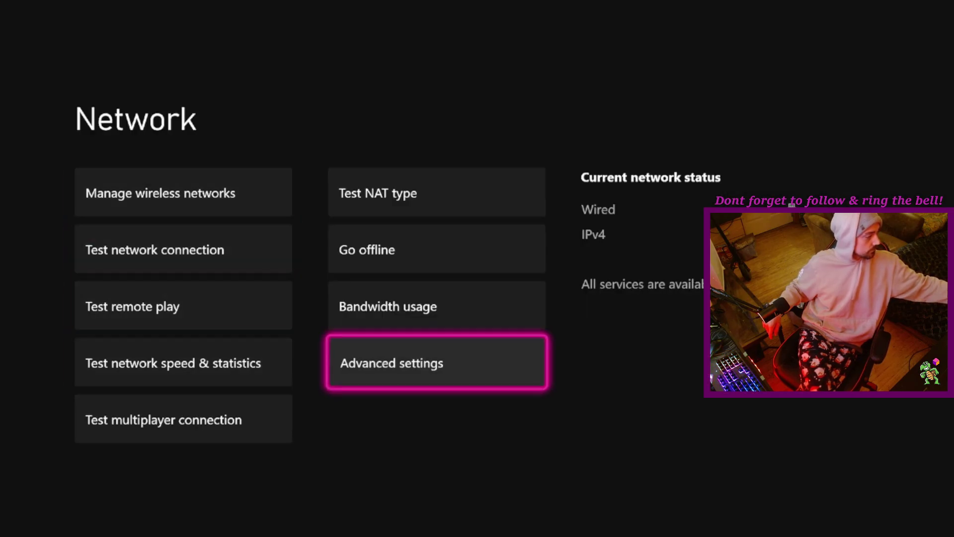
pyautogui.press('Right')
pyautogui.press('Return')
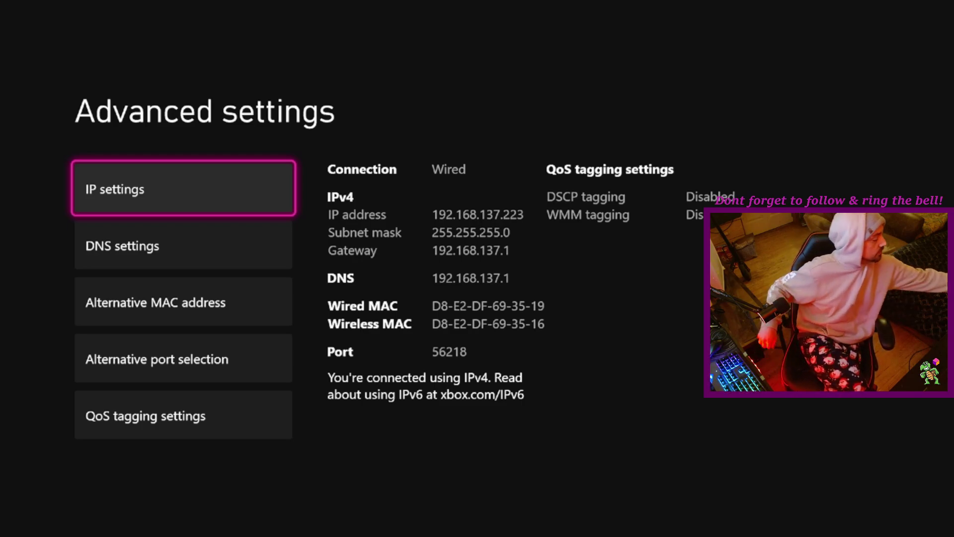
pyautogui.press('Escape')
pyautogui.press('Escape')
# Launch Microsoft Edge from the APPS group in My games & apps
pyautogui.press('super')
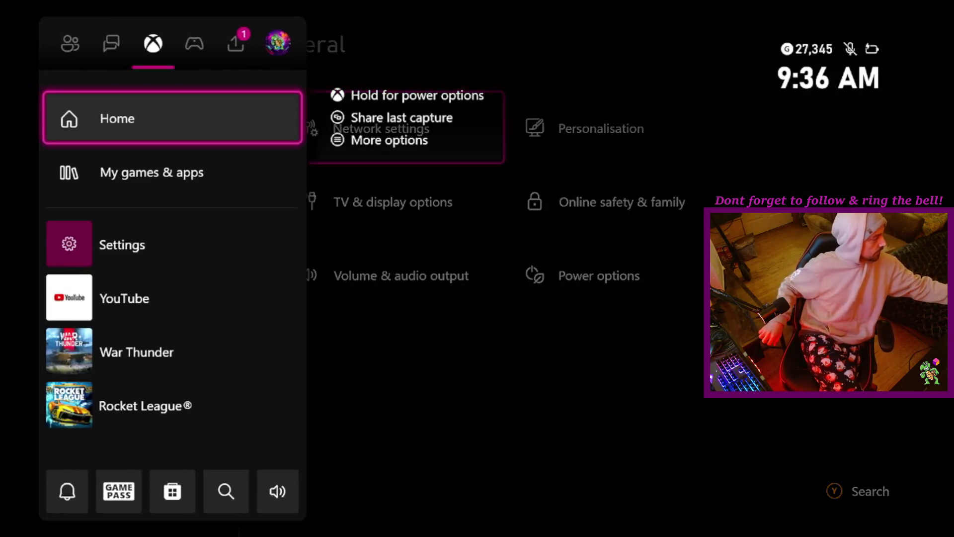
pyautogui.press('Down')
pyautogui.press('Return')
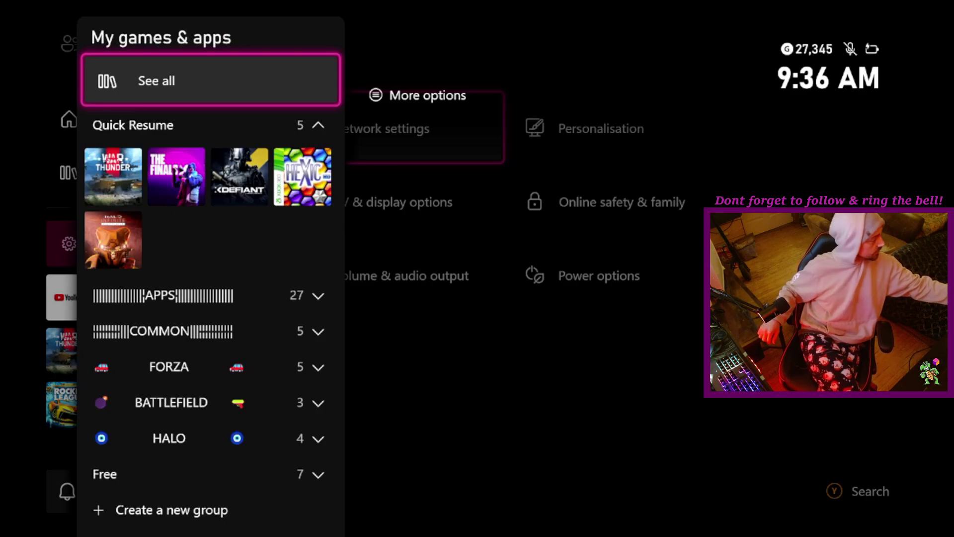
pyautogui.press('Down')
pyautogui.press('Down')
pyautogui.press('Down')
pyautogui.press('Return')
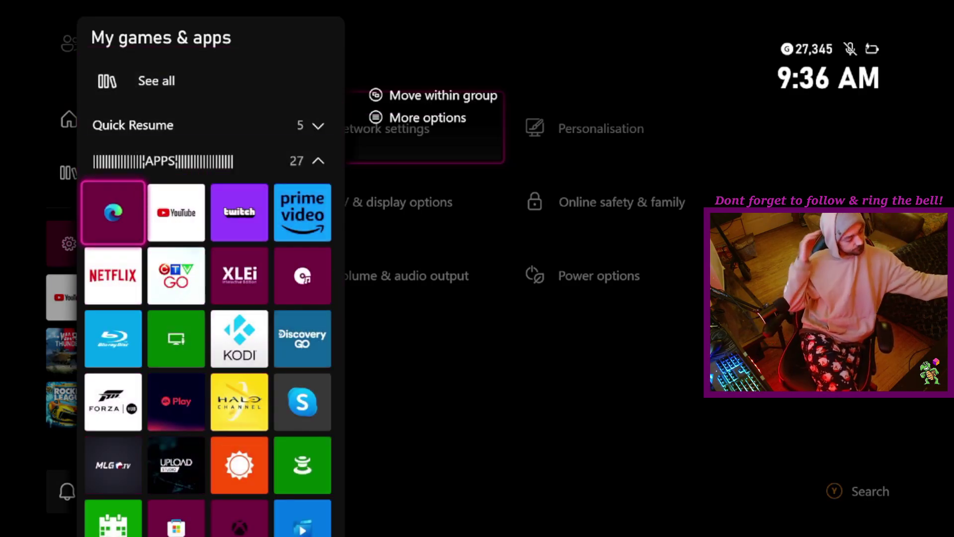
pyautogui.press('Return')
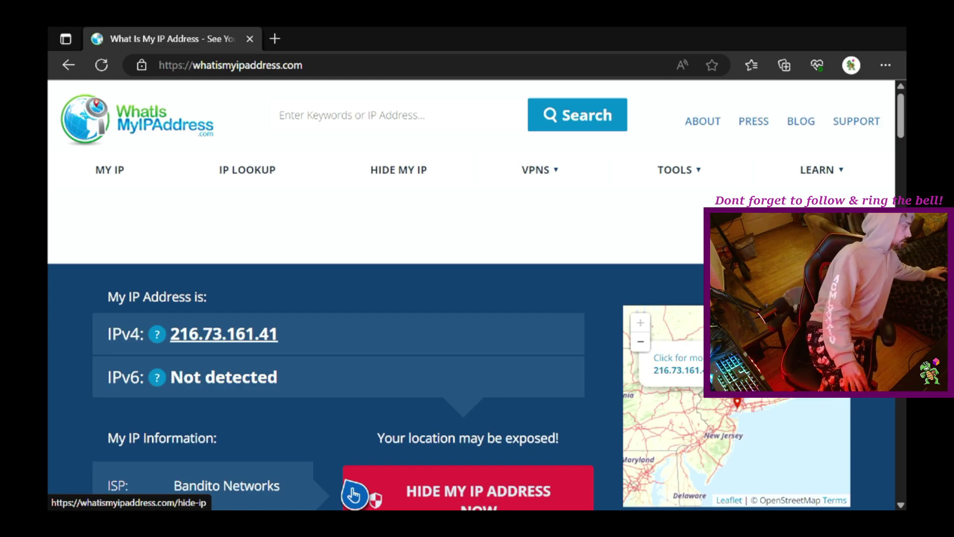
# Scroll whatismyipaddress.com to My IP Information showing Bandito Networks, New York City
pyautogui.scroll(-7, 353, 495)
pyautogui.scroll(5, 354, 495)
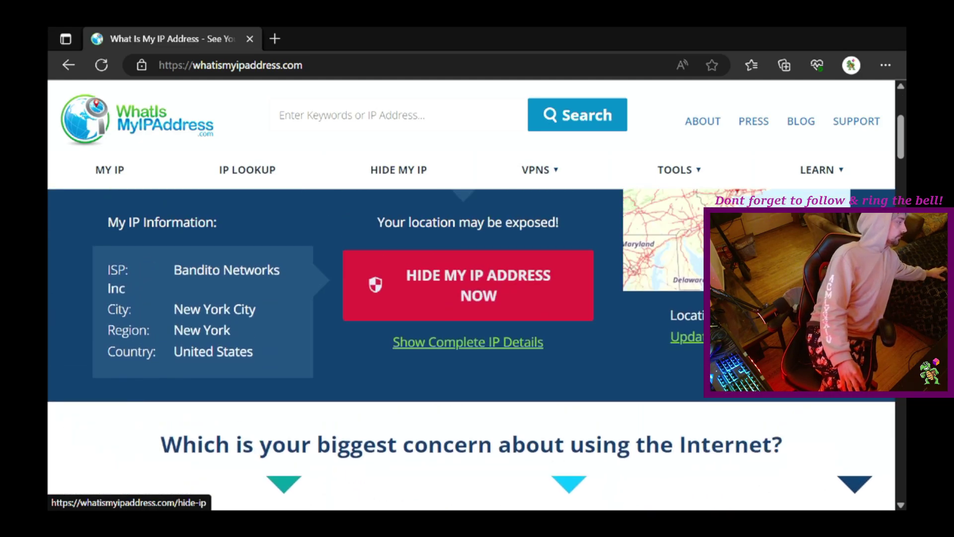
pyautogui.scroll(1, 471, 298)
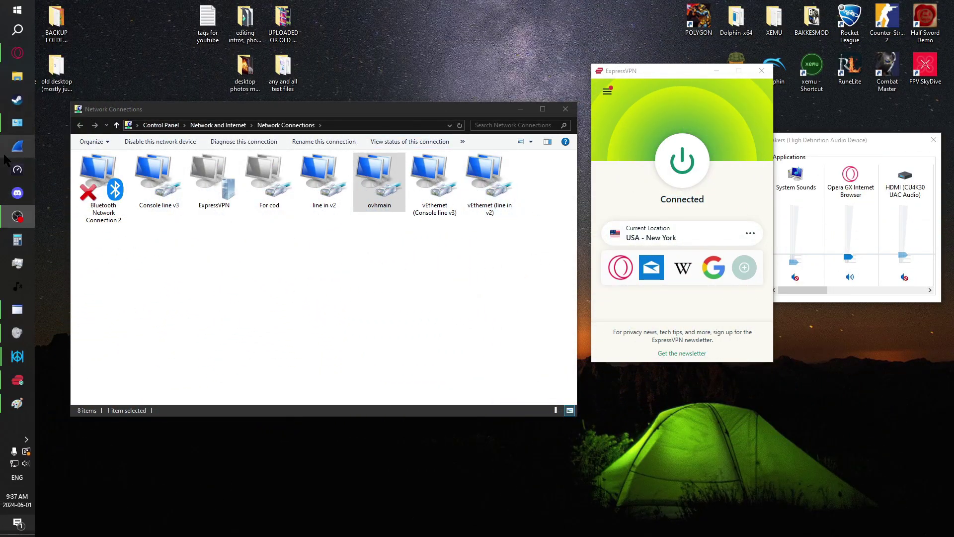
pyautogui.moveTo(17, 122)
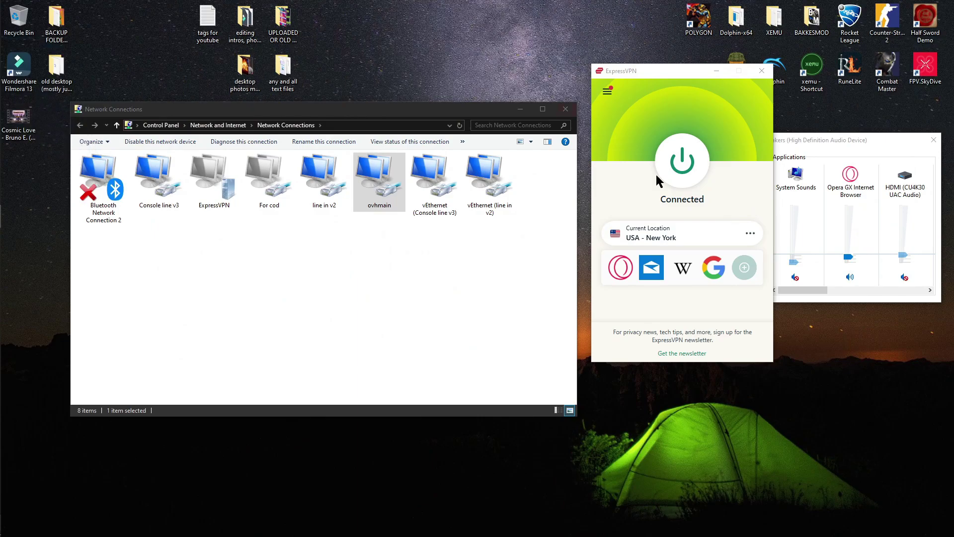
# Review ExpressVPN's protocol options, including Lightway's advanced settings, then disconnect the VPN
pyautogui.click(607, 91)
pyautogui.click(628, 127)
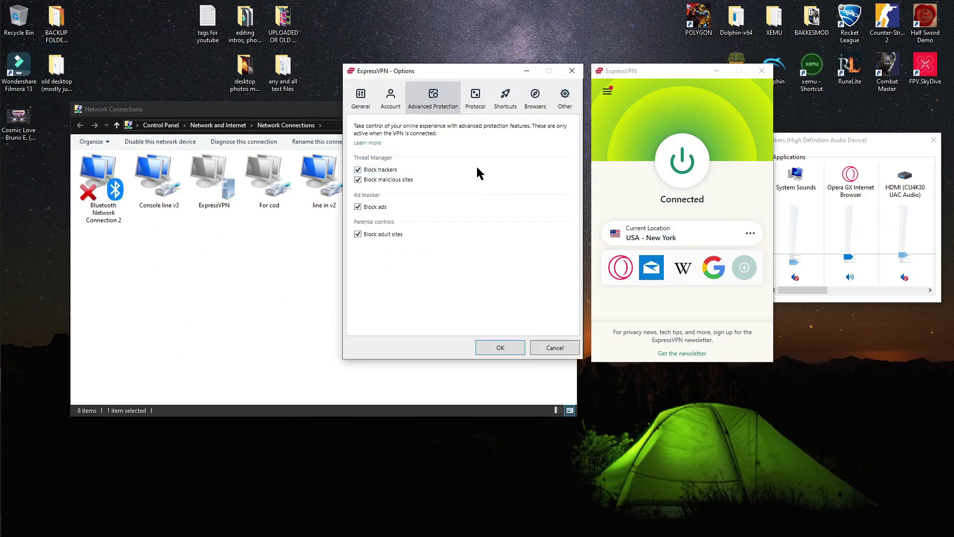
pyautogui.click(476, 101)
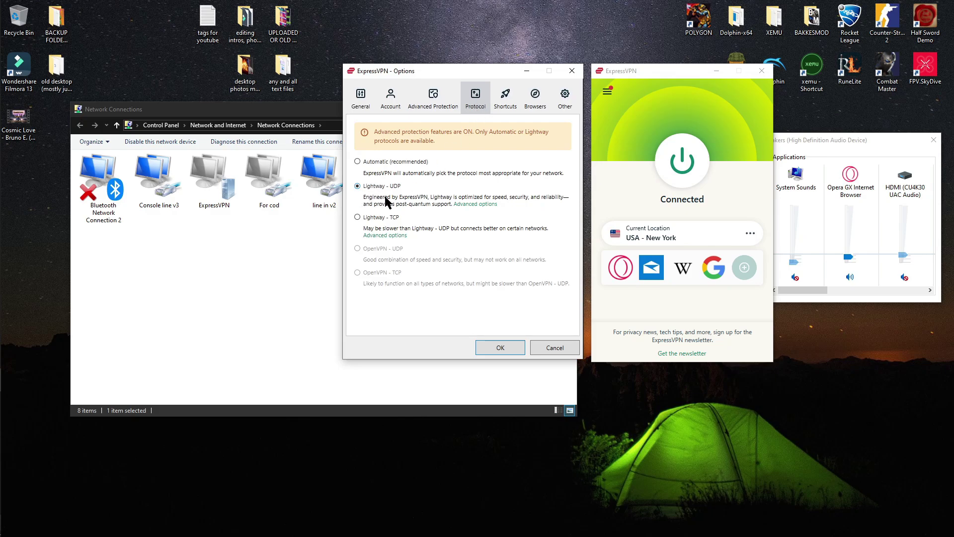
pyautogui.click(470, 204)
pyautogui.click(526, 279)
pyautogui.click(693, 161)
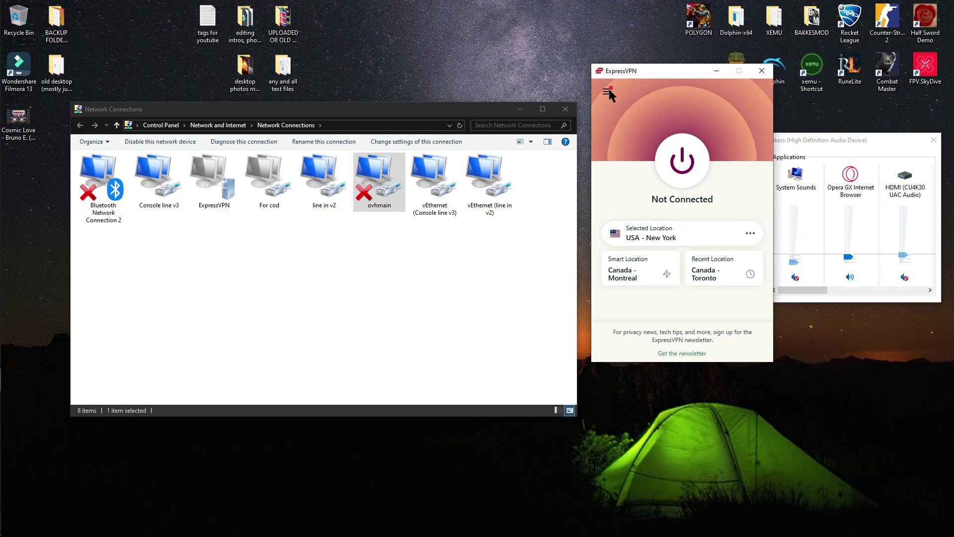
# Turn off the Advanced Protection blockers, set the protocol to OpenVPN - TCP, and save
pyautogui.click(608, 90)
pyautogui.click(615, 128)
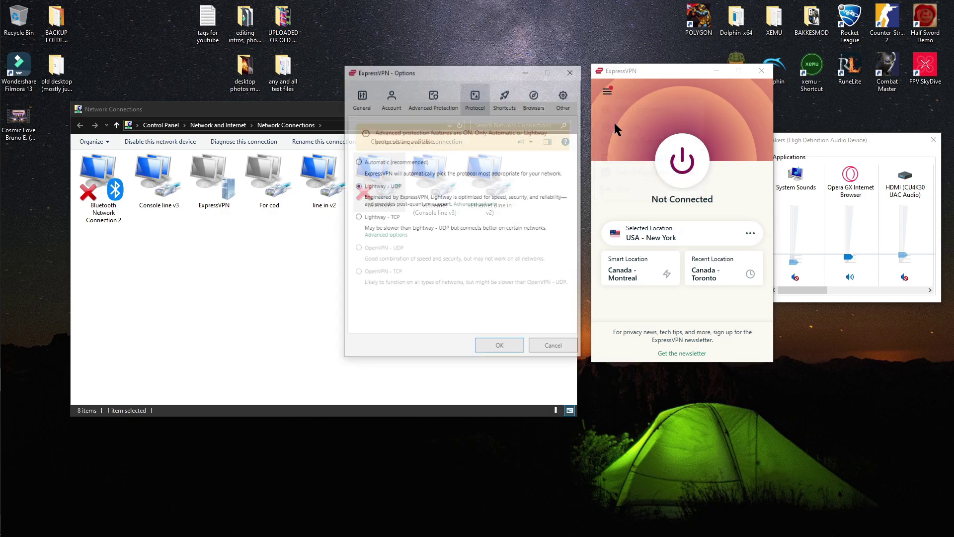
pyautogui.click(430, 105)
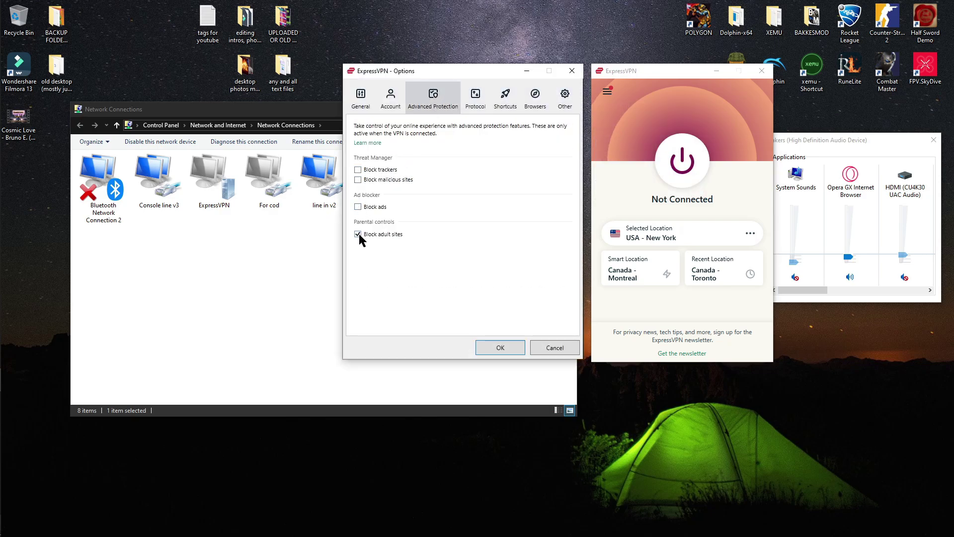
pyautogui.click(477, 102)
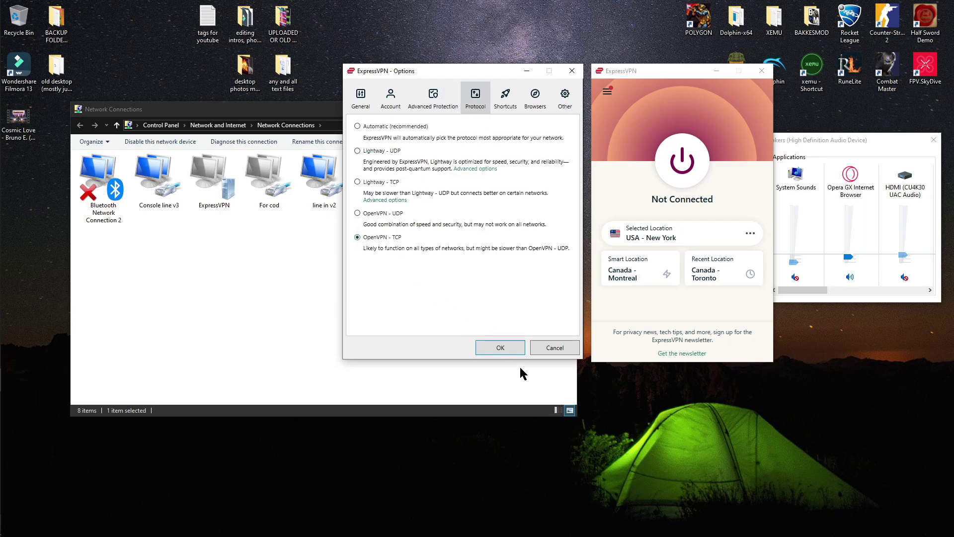
pyautogui.click(502, 347)
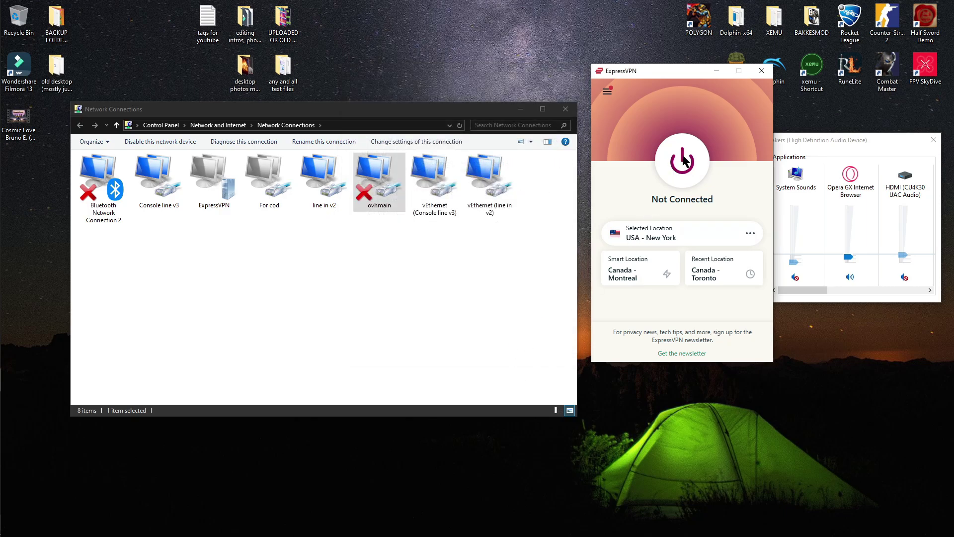
# Cancel the VPN connection attempt and stop Internet Connection Sharing on ovhmain
pyautogui.click(683, 160)
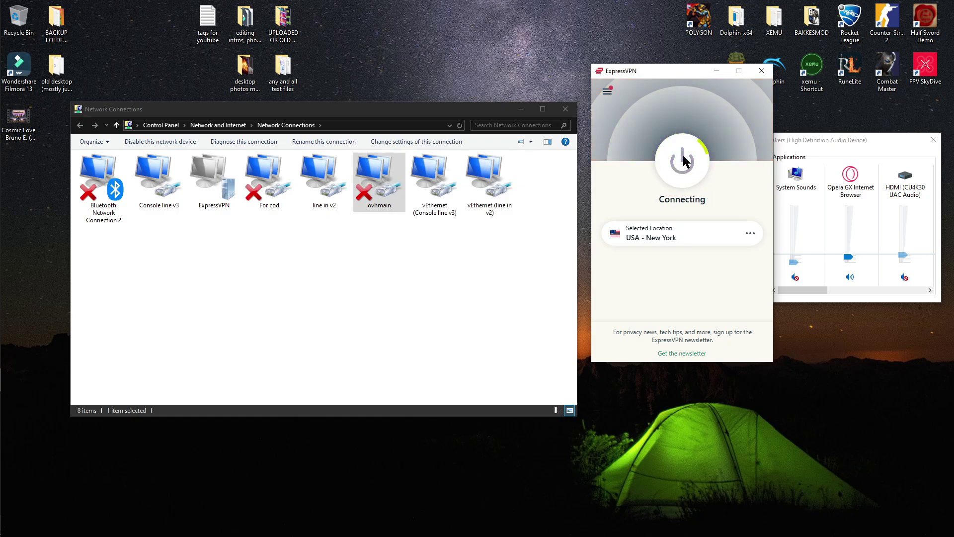
pyautogui.click(275, 187)
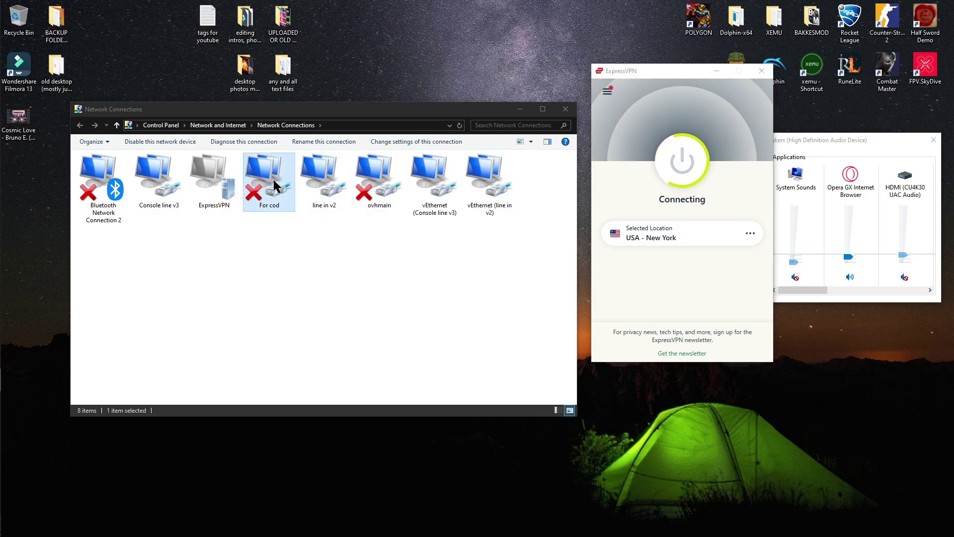
pyautogui.click(753, 189)
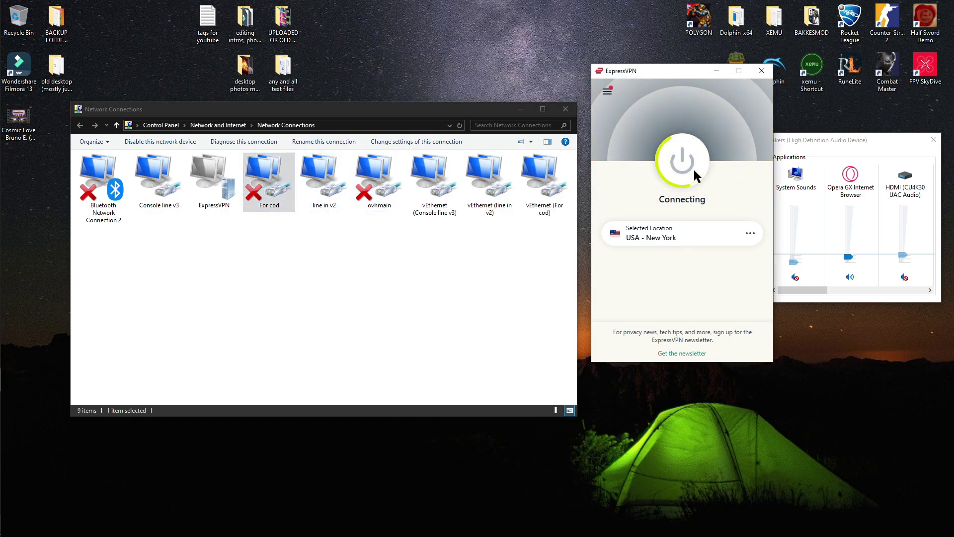
pyautogui.rightClick(369, 206)
pyautogui.click(399, 287)
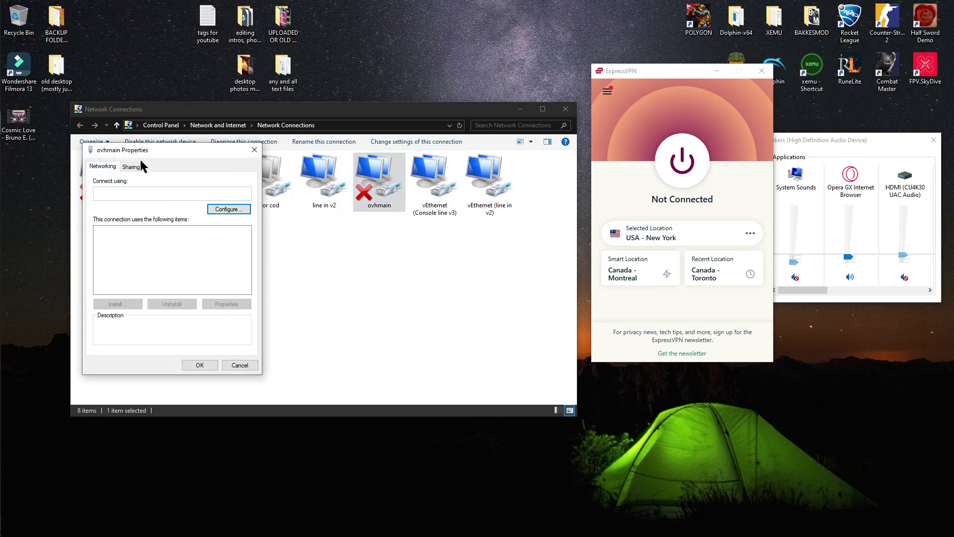
pyautogui.click(127, 171)
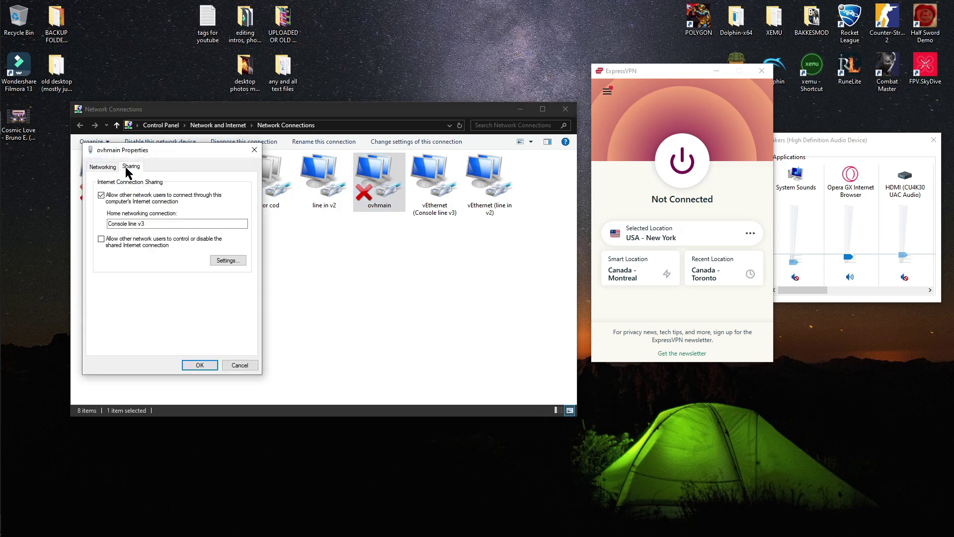
pyautogui.click(101, 196)
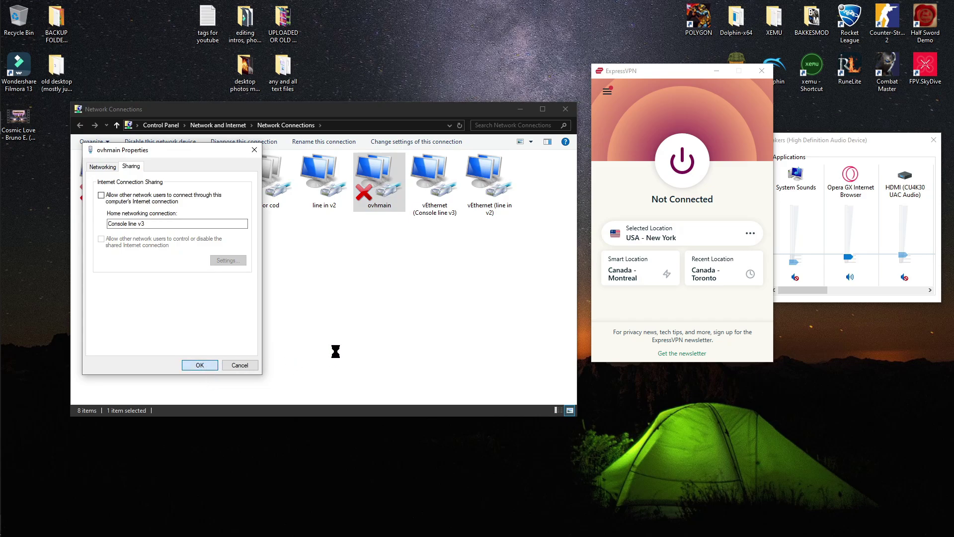
# Enable sharing on the For cod adapter with Console line v3 as the home network
pyautogui.rightClick(268, 178)
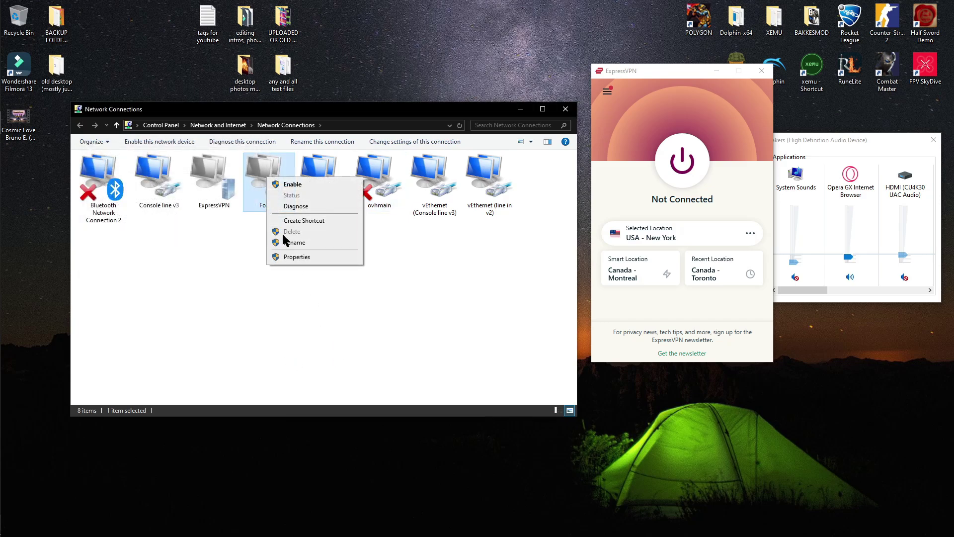
pyautogui.click(291, 258)
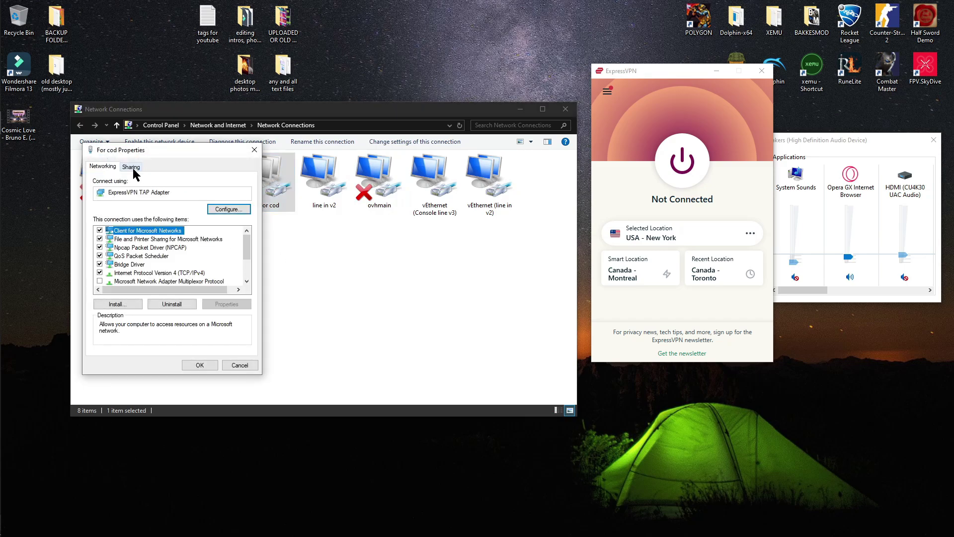
pyautogui.click(131, 168)
pyautogui.click(169, 224)
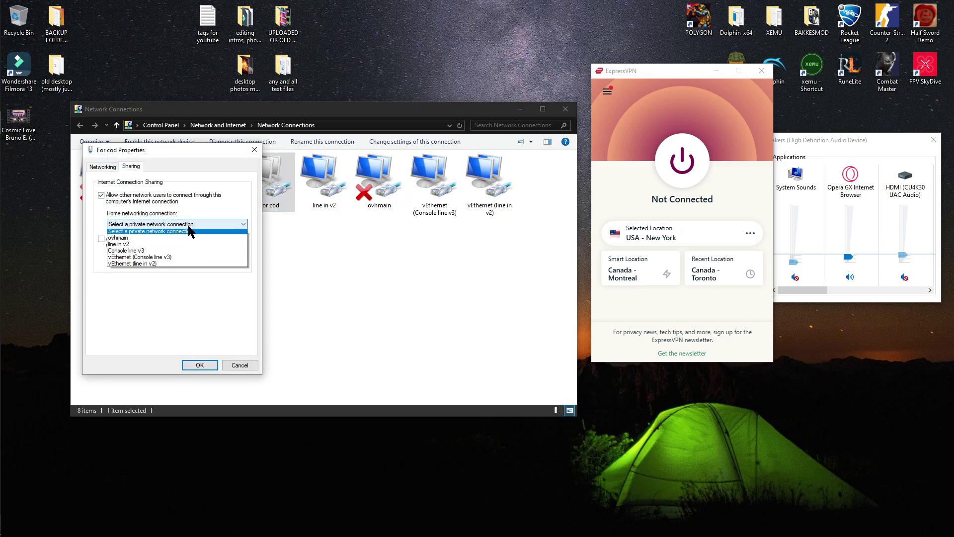
pyautogui.click(164, 256)
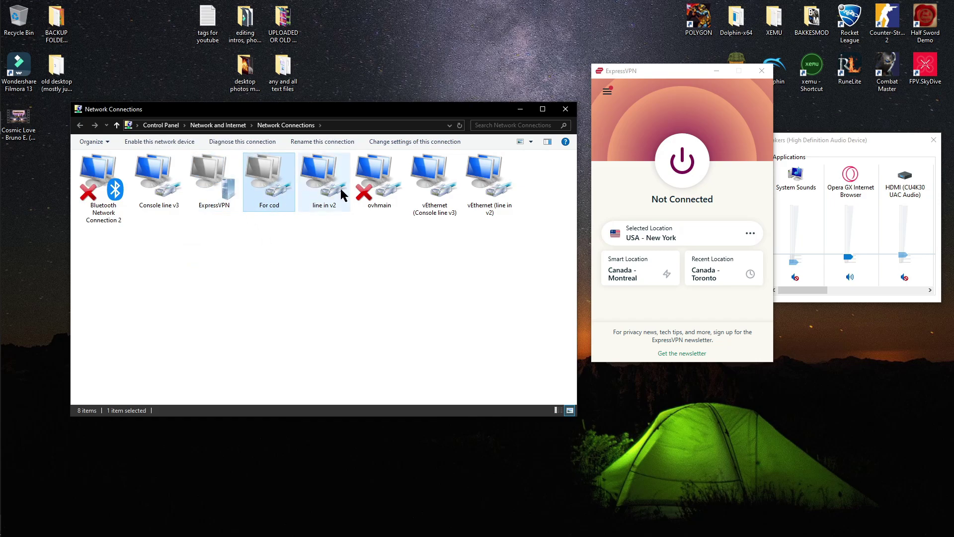
# Check the Console line v3, line in v2 and For cod adapters, then reconnect ExpressVPN
pyautogui.click(211, 201)
pyautogui.click(166, 205)
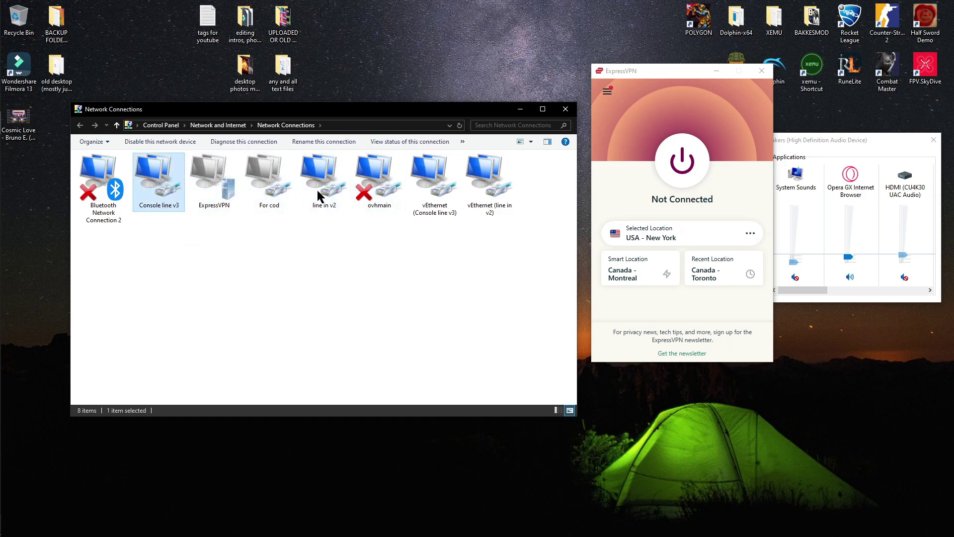
pyautogui.click(334, 193)
pyautogui.click(141, 196)
pyautogui.click(311, 183)
pyautogui.click(160, 197)
pyautogui.click(313, 186)
pyautogui.click(160, 189)
pyautogui.click(304, 183)
pyautogui.click(273, 209)
pyautogui.rightClick(272, 189)
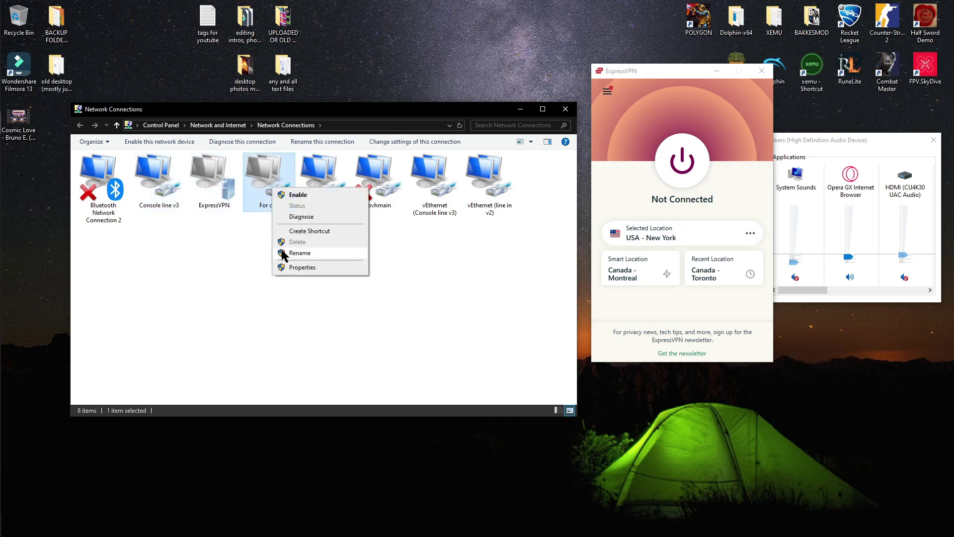
pyautogui.click(685, 162)
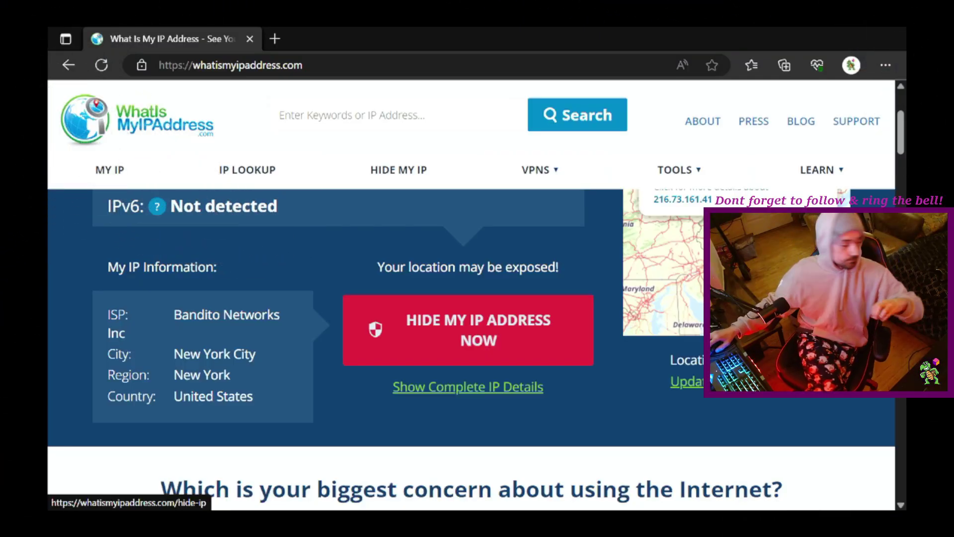
# Confirm the console uses 192.168.137.223 with gateway 192.168.137.1, then return to Edge's IP page
pyautogui.press('super')
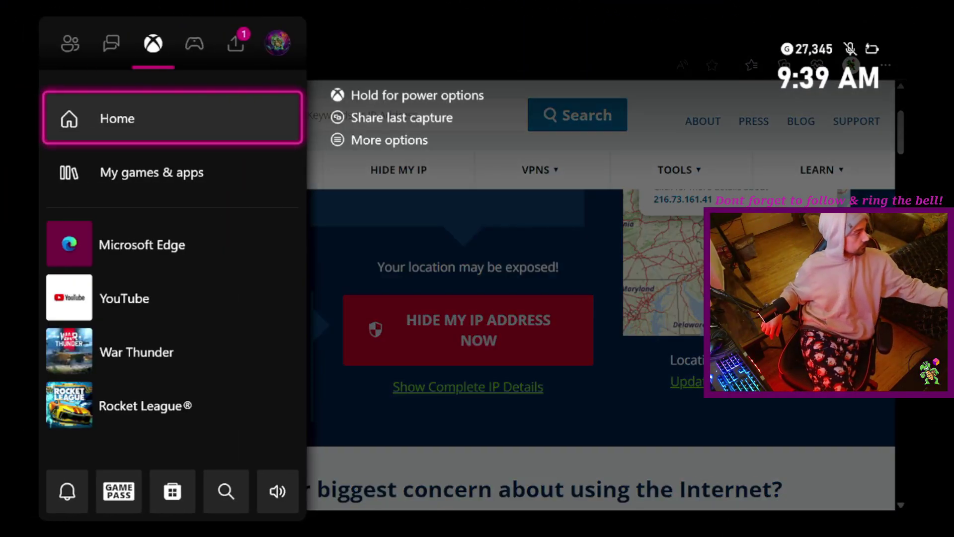
pyautogui.press('Right')
pyautogui.press('Right')
pyautogui.press('Right')
pyautogui.press('Down')
pyautogui.press('Down')
pyautogui.press('Down')
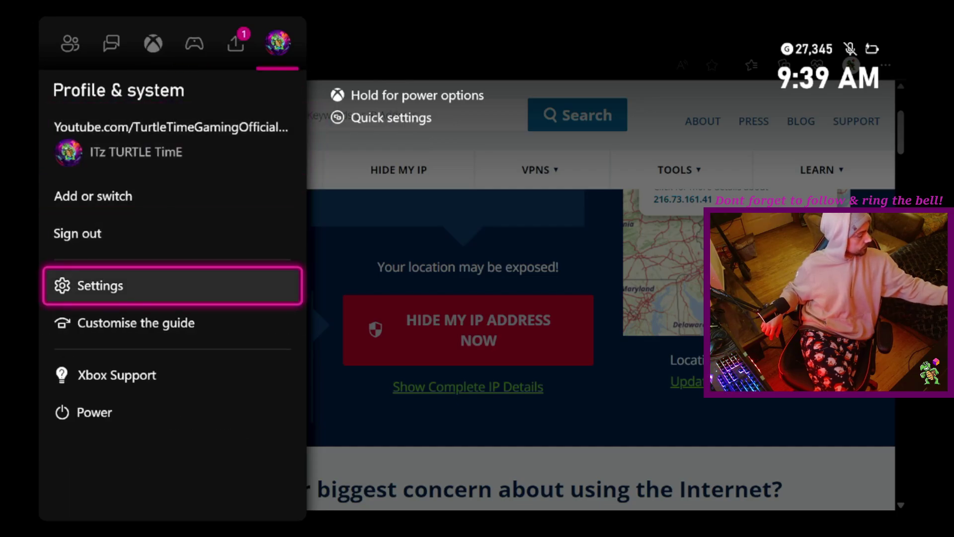
pyautogui.press('Return')
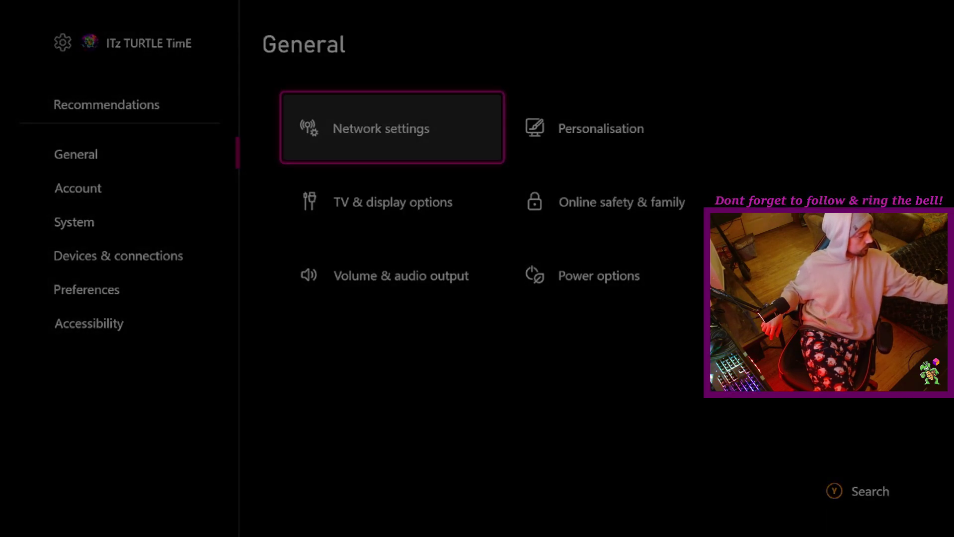
pyautogui.press('Return')
pyautogui.press('Down')
pyautogui.press('Down')
pyautogui.press('Down')
pyautogui.press('Right')
pyautogui.press('Return')
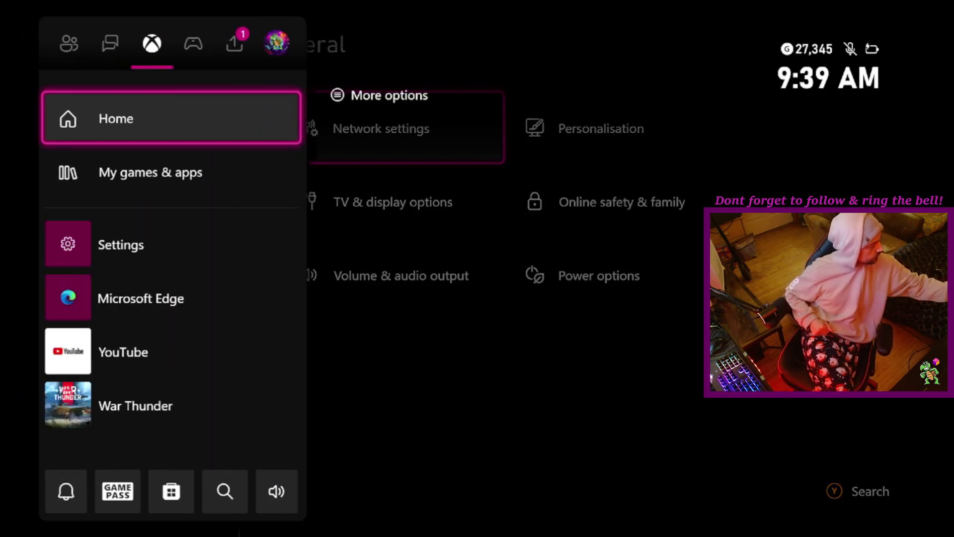
pyautogui.press('Down')
pyautogui.press('Down')
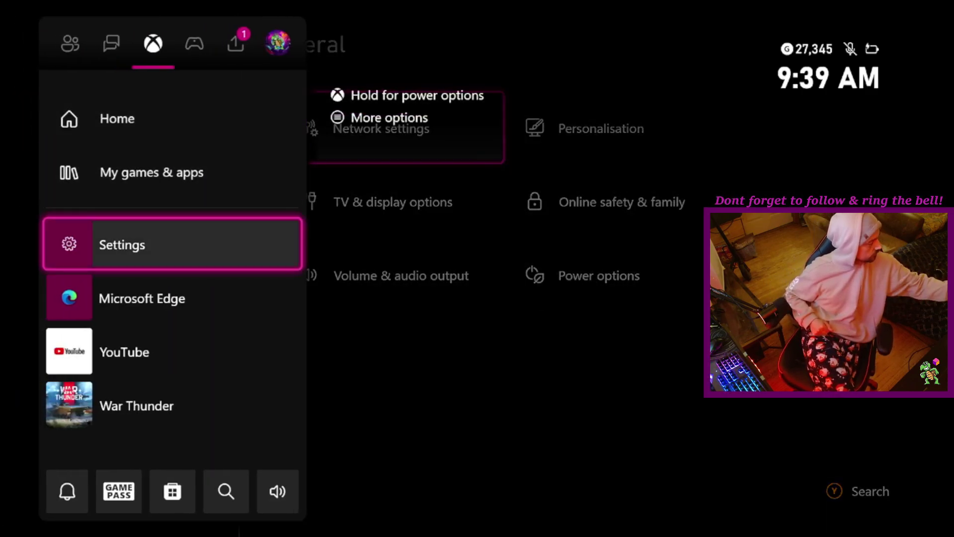
pyautogui.press('Return')
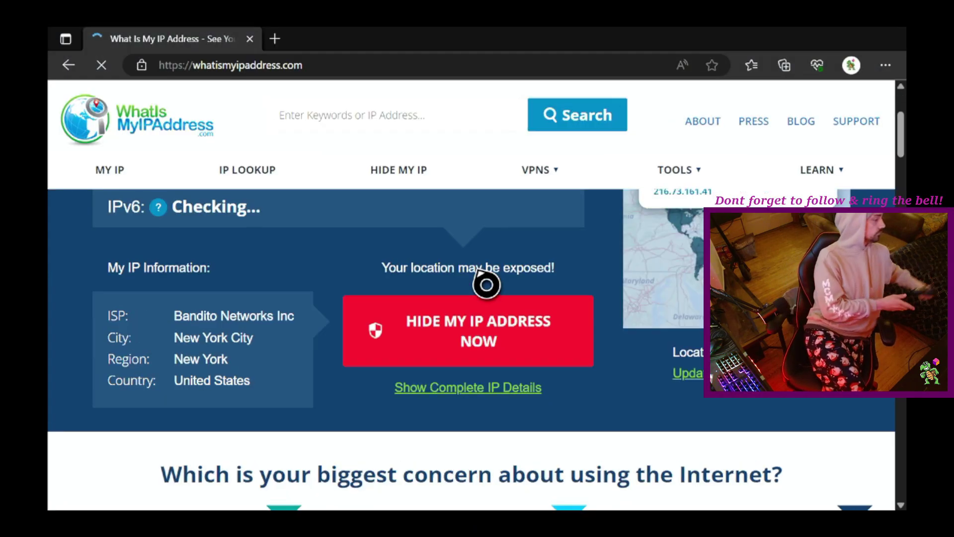